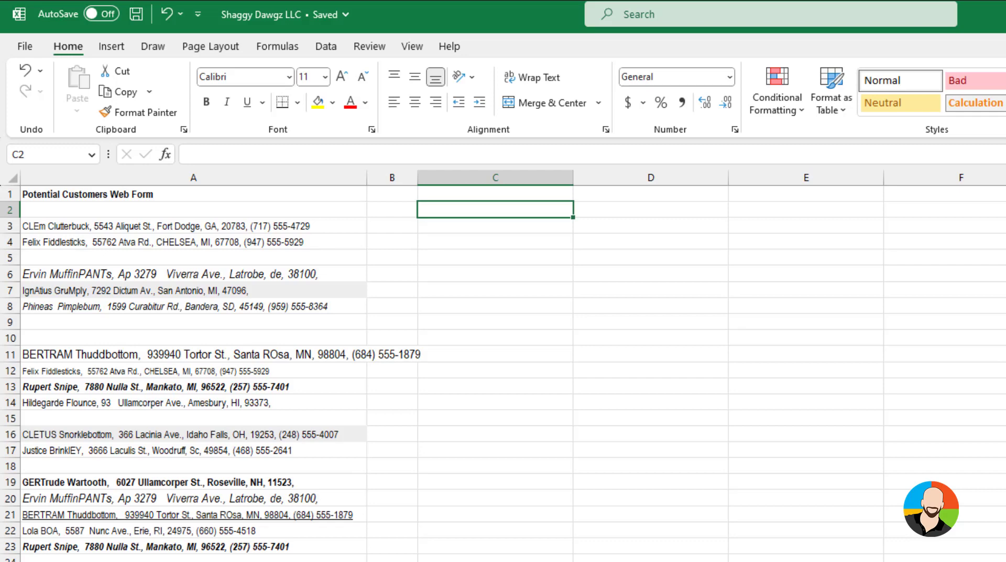
# Select only the blank cells within A3:A23 using Go To Special and delete them, shifting cells up
pyautogui.moveTo(194, 226); pyautogui.dragTo(193, 547)
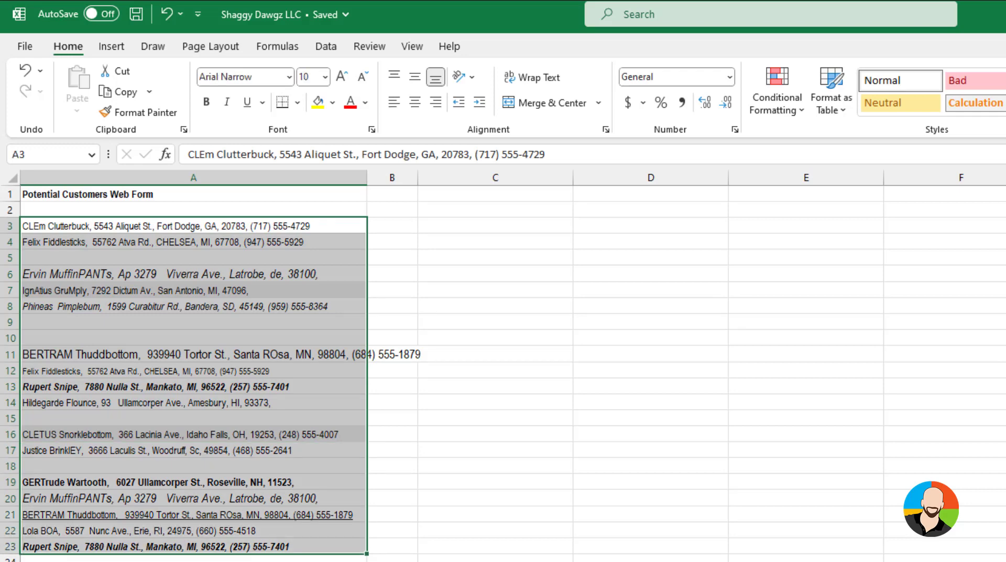
pyautogui.press('F5')
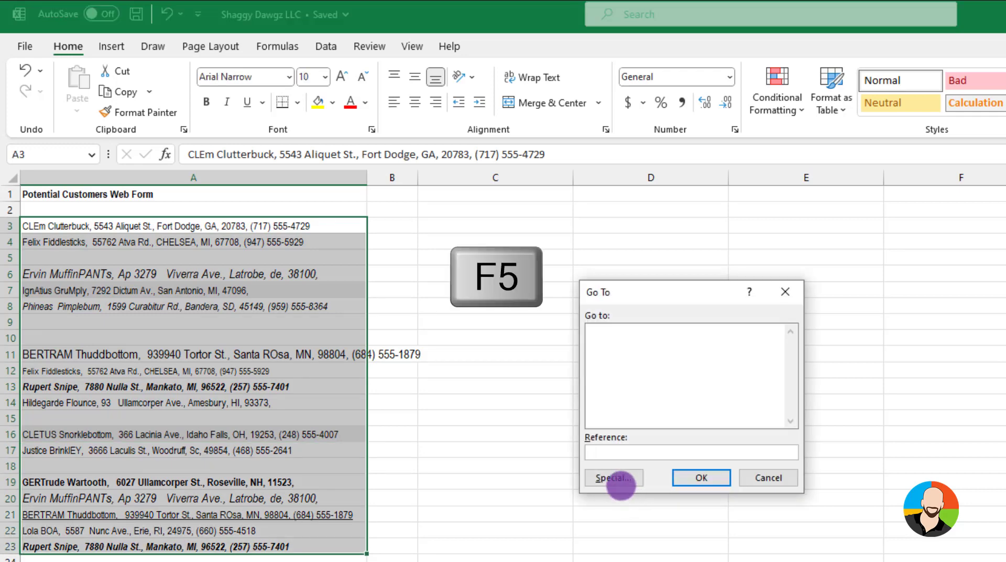
pyautogui.click(614, 479)
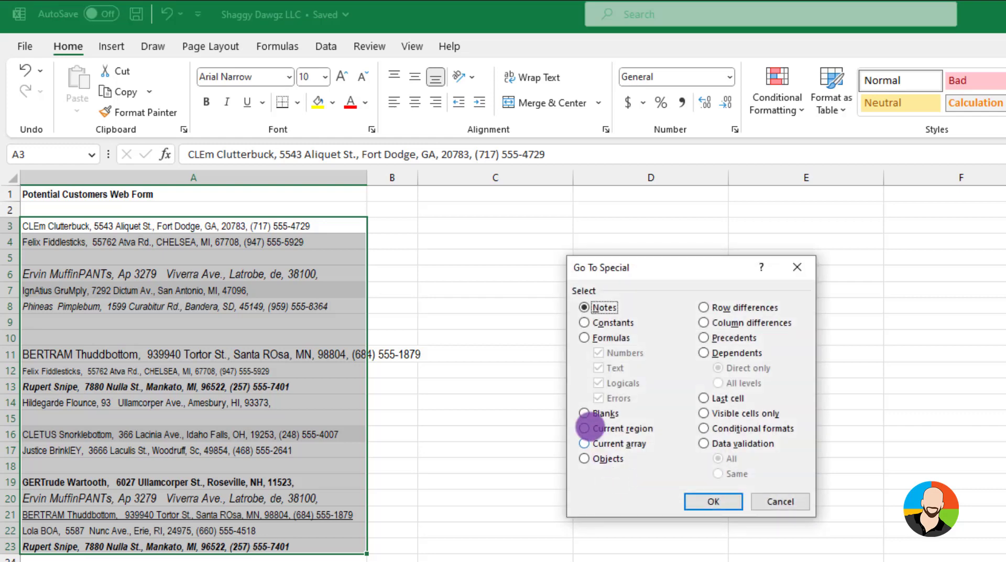
pyautogui.click(583, 413)
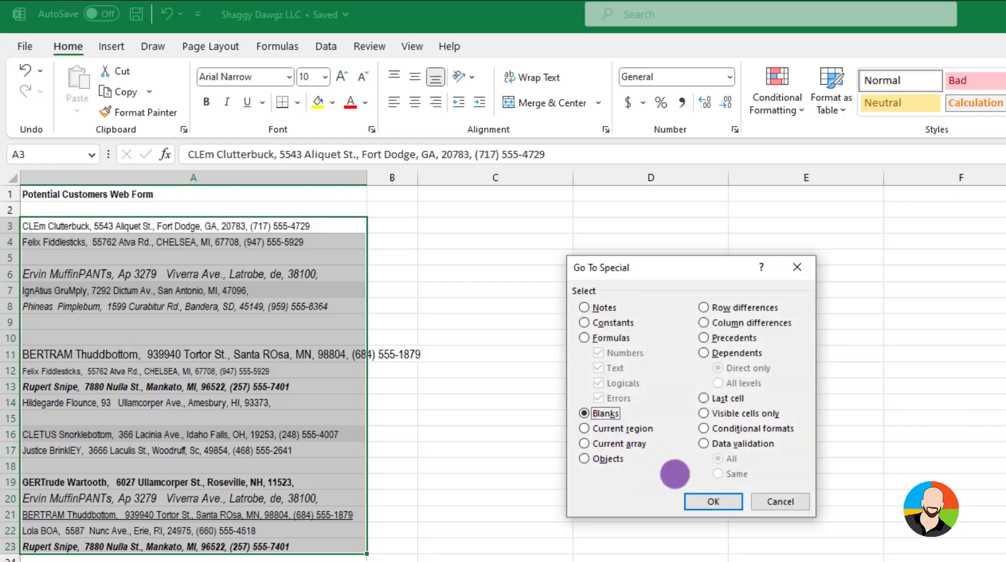
pyautogui.click(712, 501)
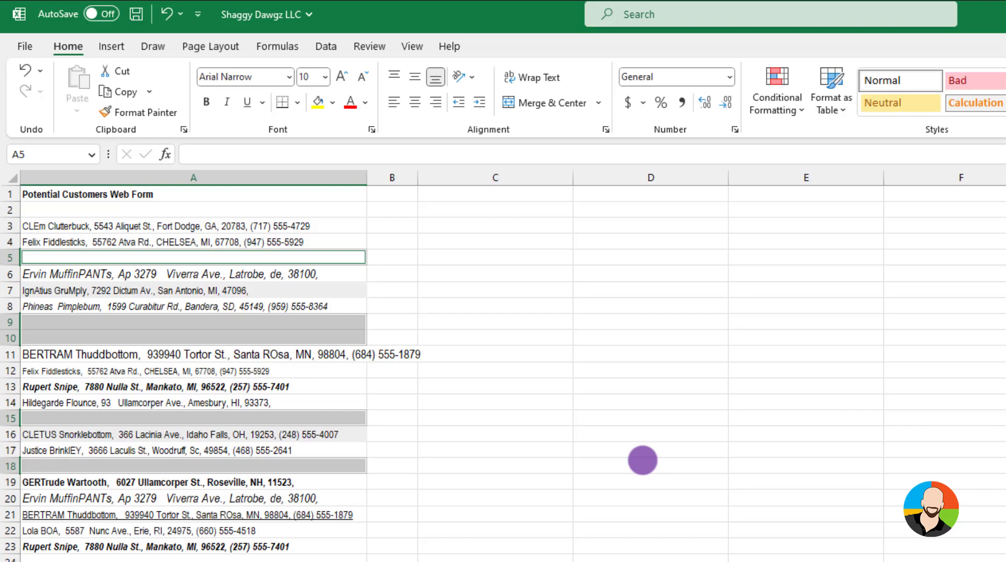
pyautogui.hotkey('ctrl', '-')
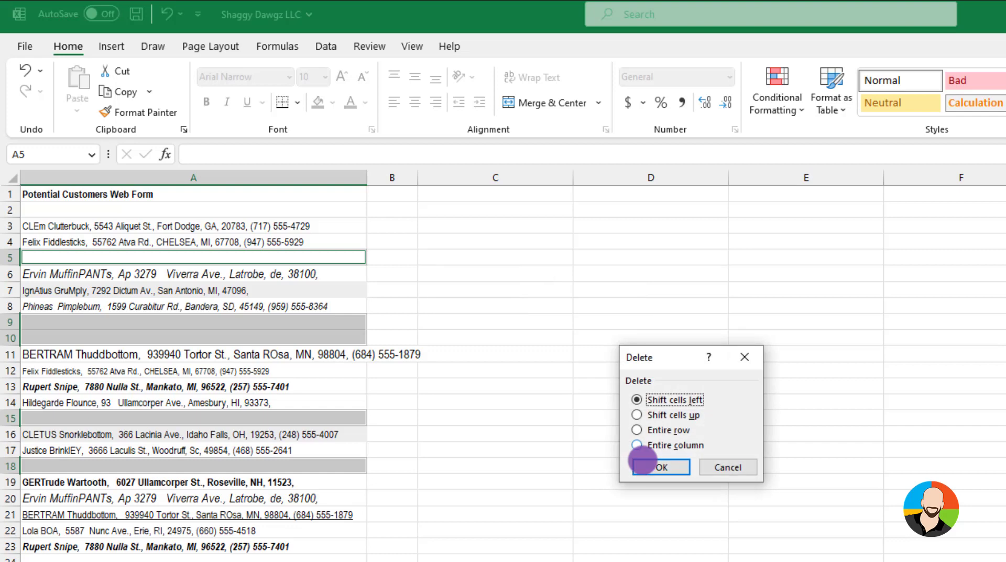
pyautogui.click(636, 416)
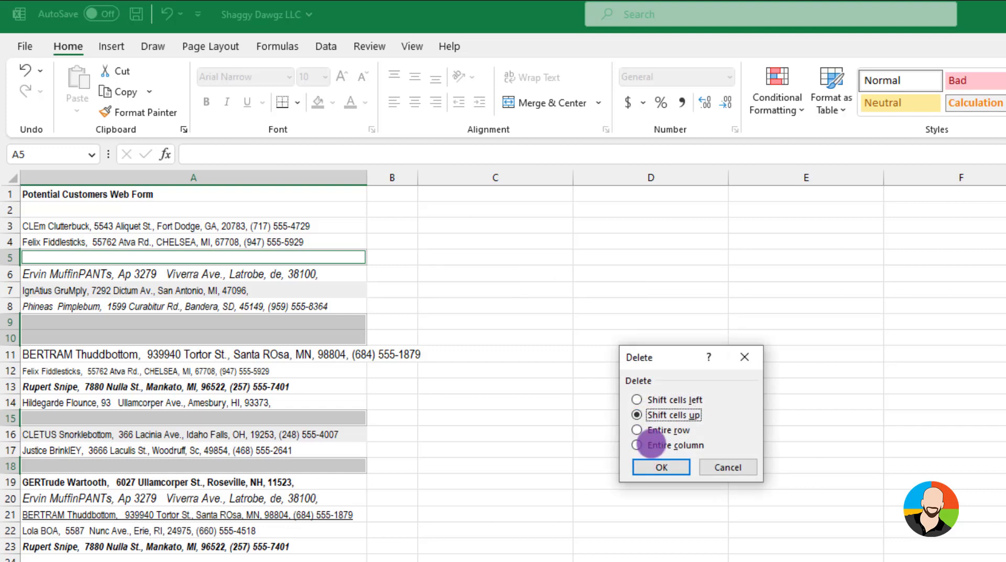
pyautogui.click(661, 467)
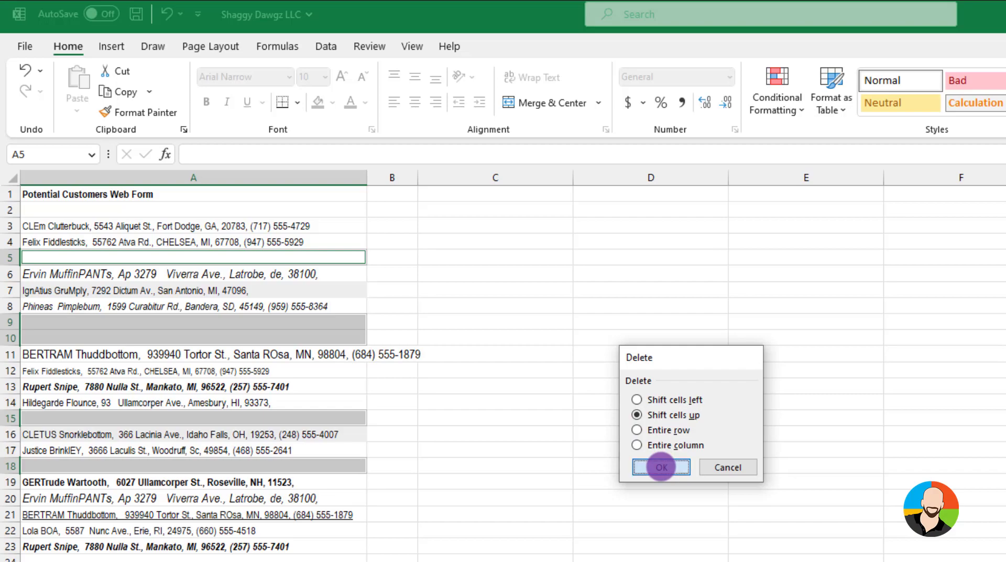
pyautogui.click(535, 385)
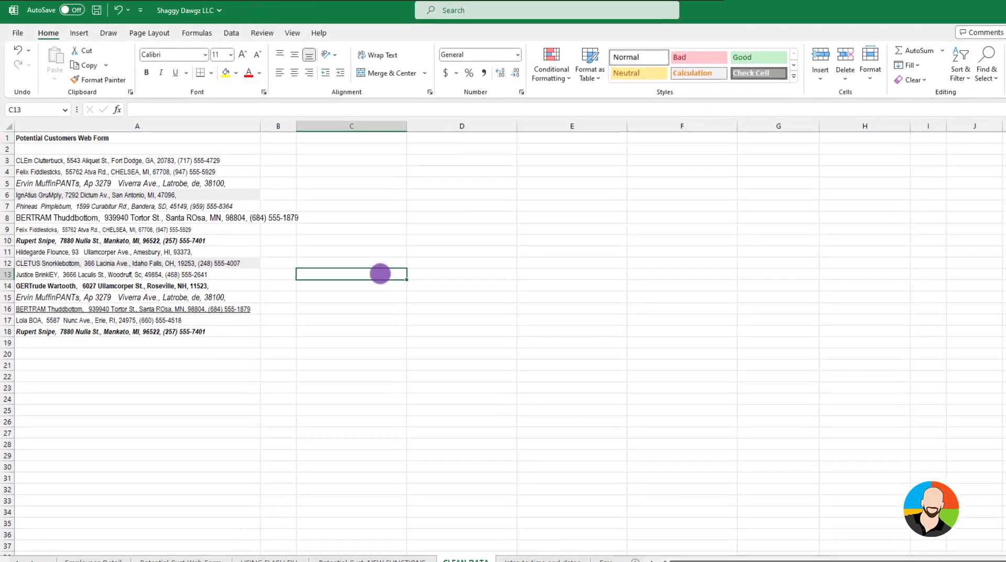
# Clear all formatting from the customer records in A3:A18
pyautogui.moveTo(68, 160); pyautogui.dragTo(74, 326)
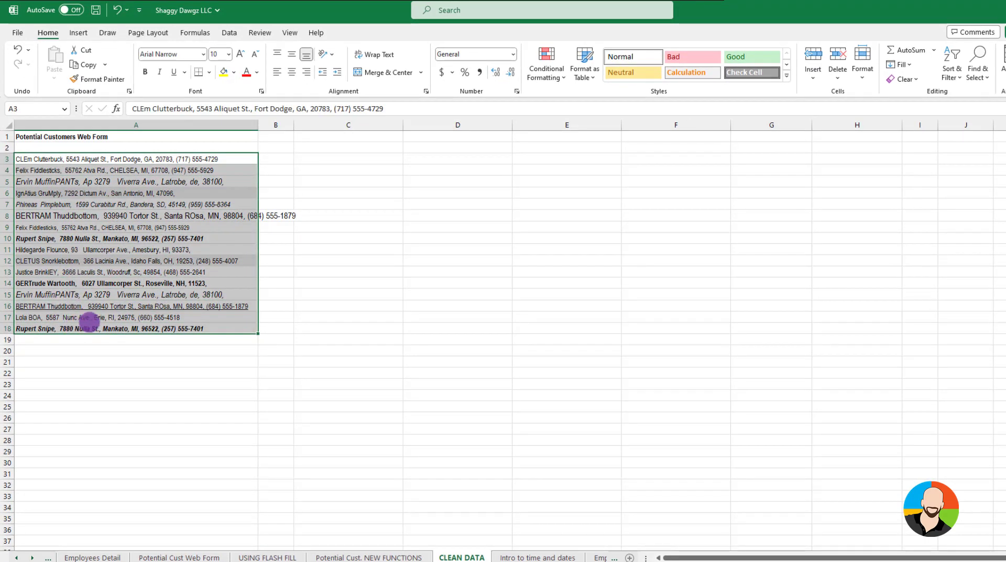
pyautogui.click(913, 79)
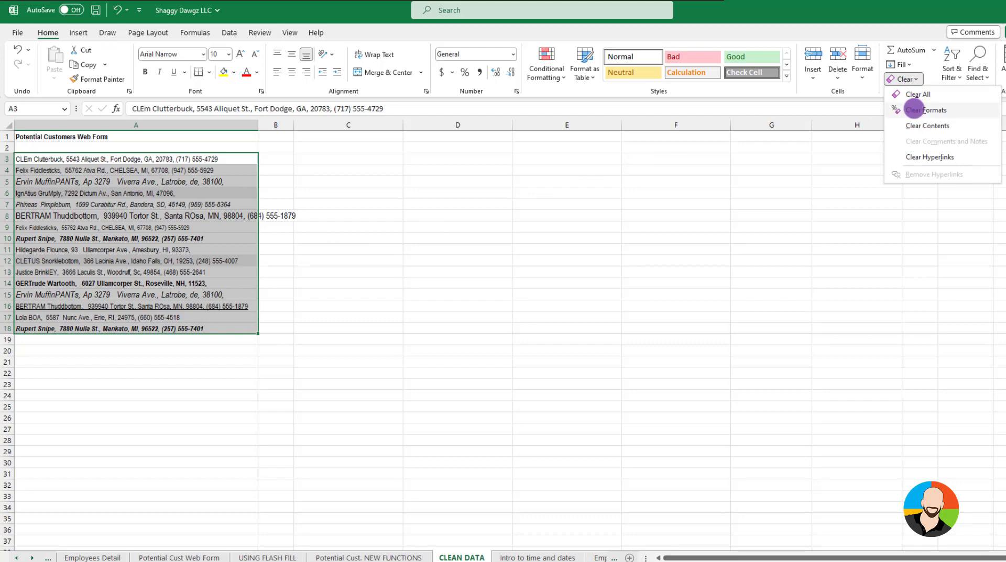
pyautogui.click(914, 108)
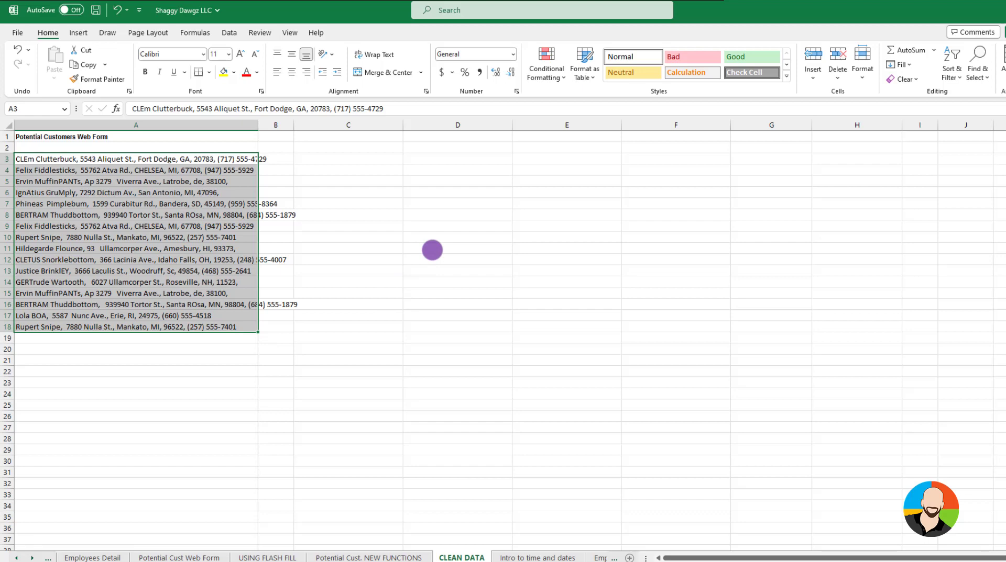
pyautogui.click(432, 250)
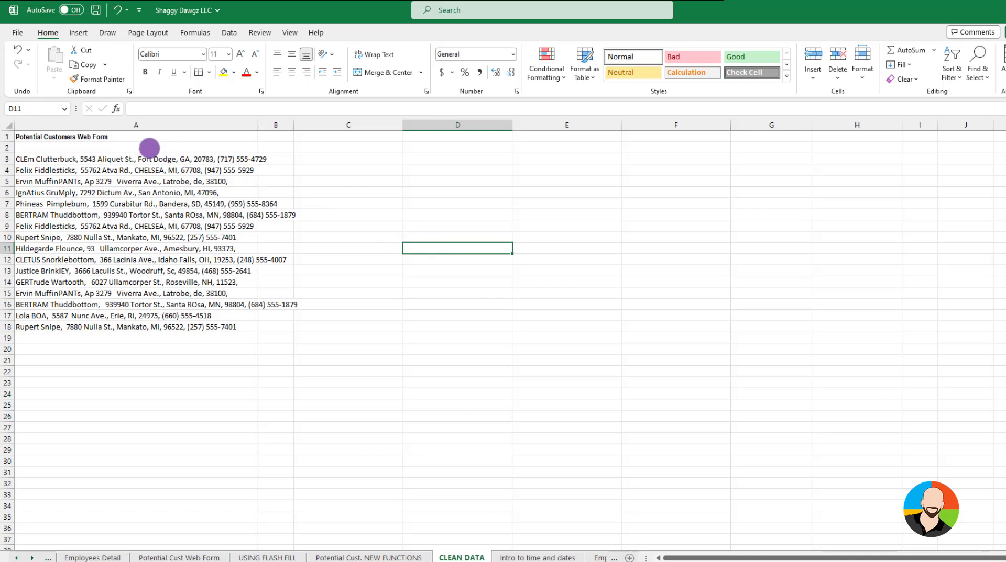
# Remove duplicate records from A3:A18, comparing Column A with no header row
pyautogui.moveTo(74, 159); pyautogui.dragTo(58, 328)
pyautogui.click(230, 33)
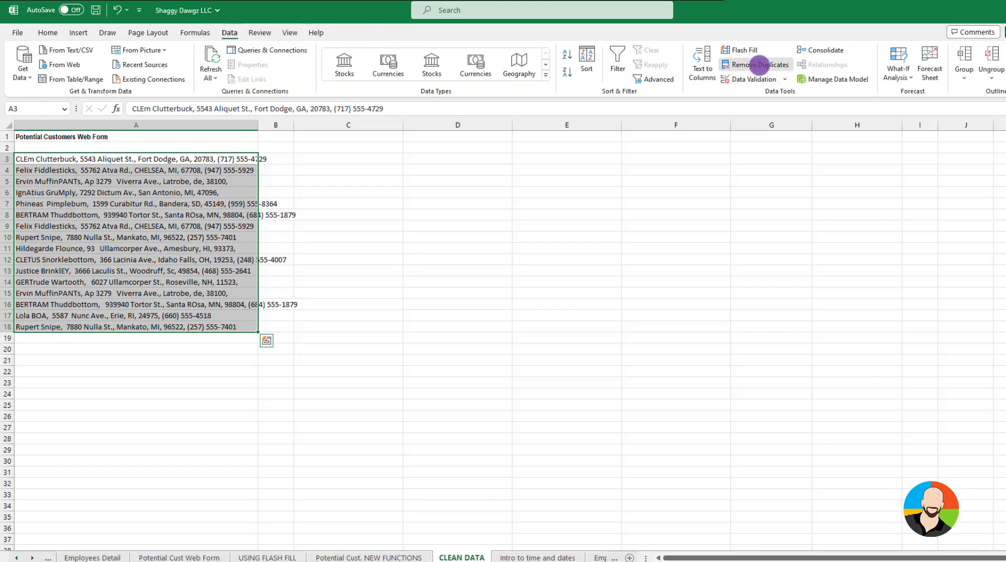
pyautogui.click(759, 65)
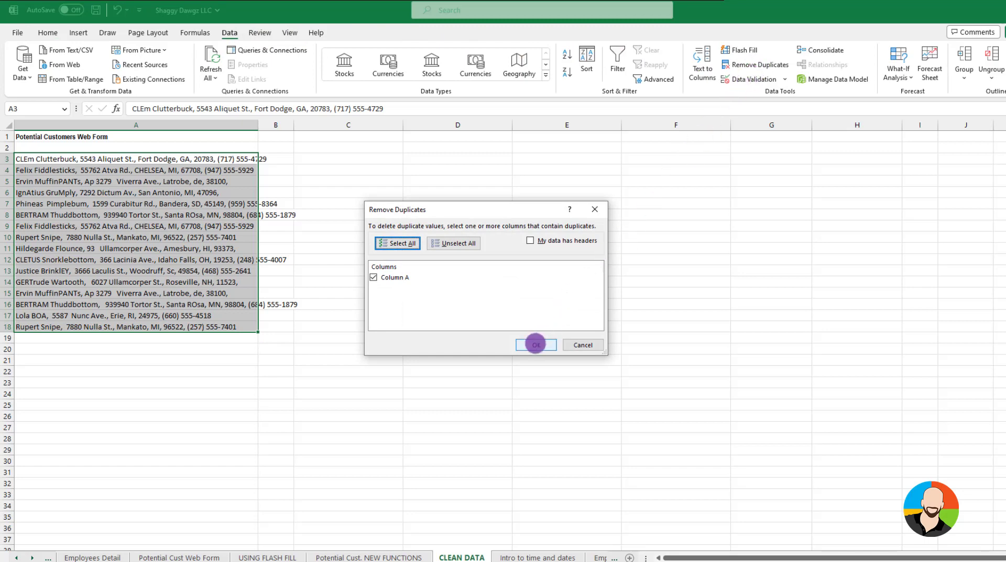
pyautogui.click(536, 344)
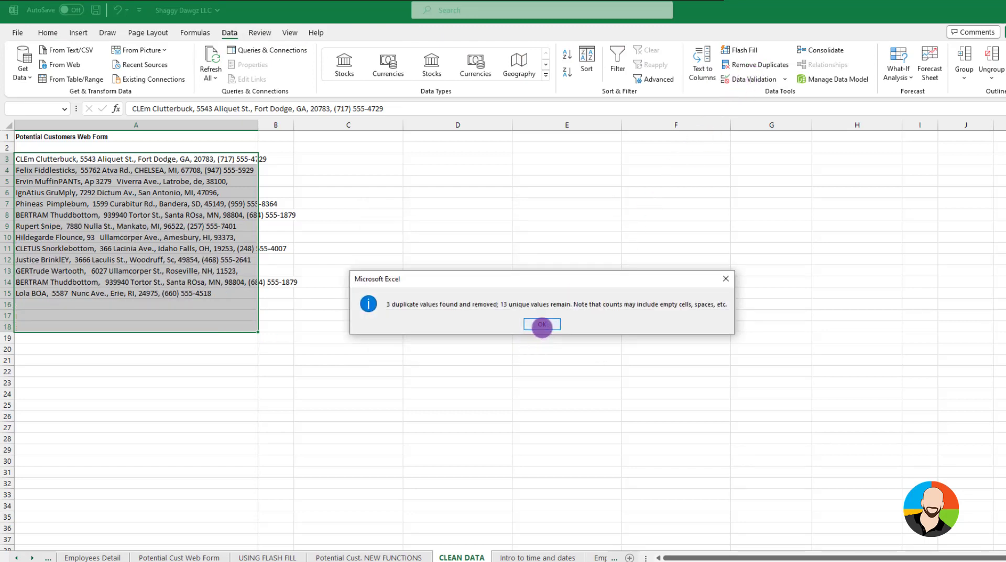
pyautogui.click(542, 325)
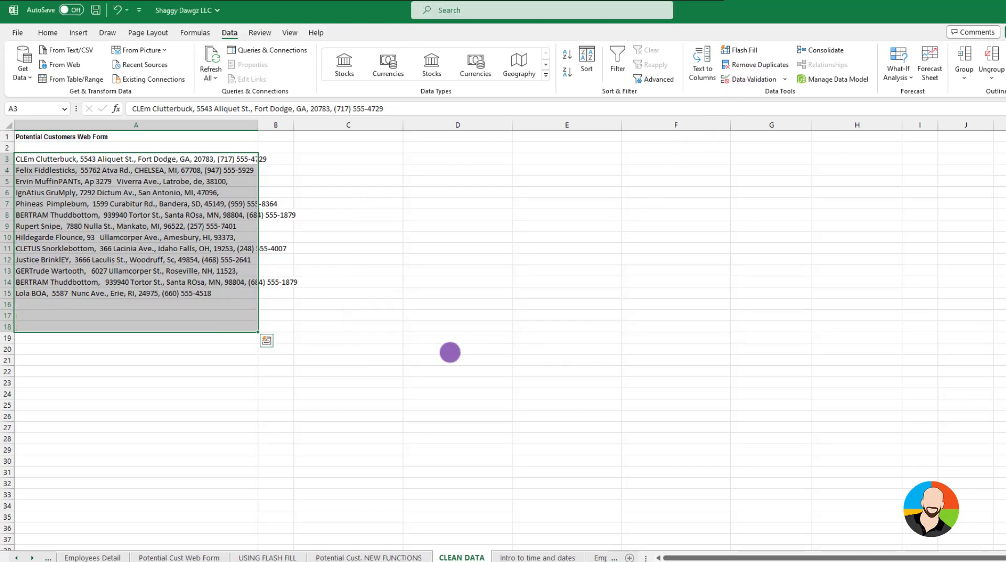
pyautogui.click(335, 384)
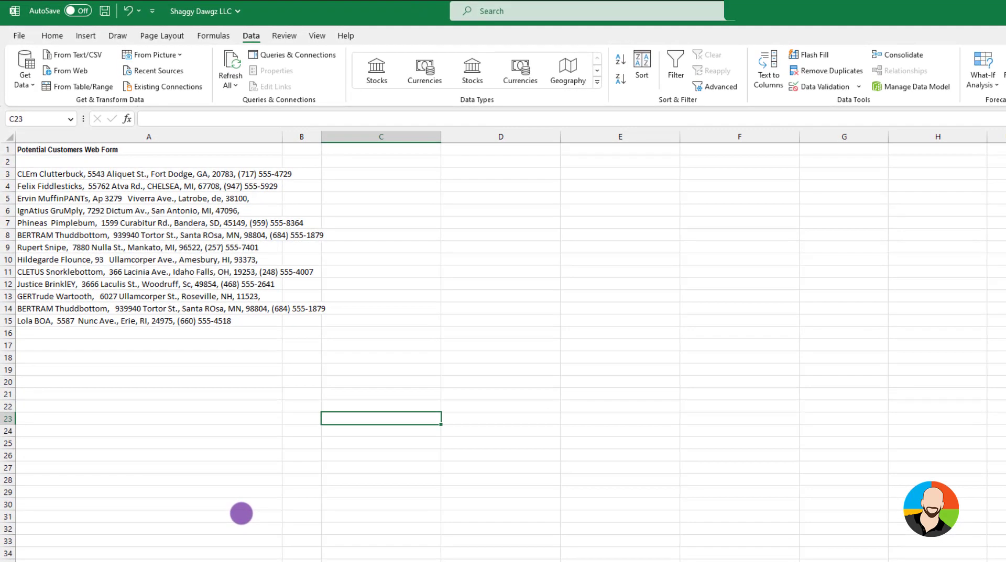
# Split the delimited records in A3:A15 into separate columns at each comma, with the output destination set to C3
pyautogui.moveTo(38, 174); pyautogui.dragTo(44, 317)
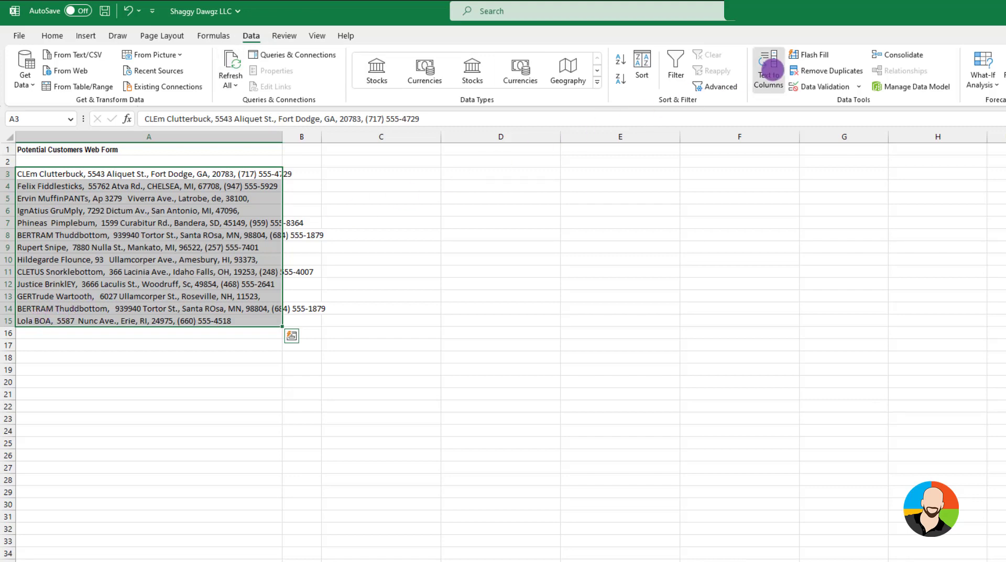
pyautogui.click(768, 73)
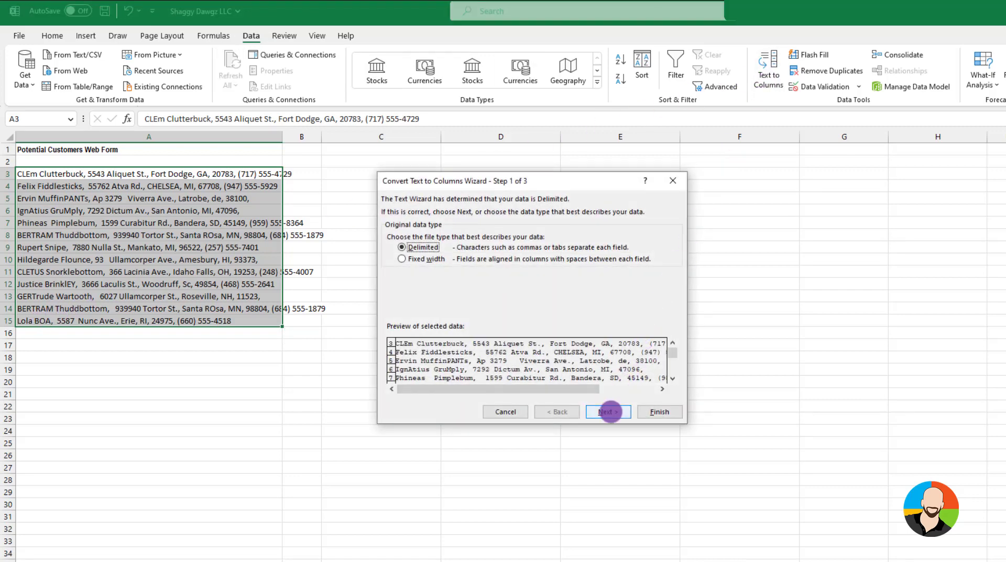
pyautogui.click(609, 412)
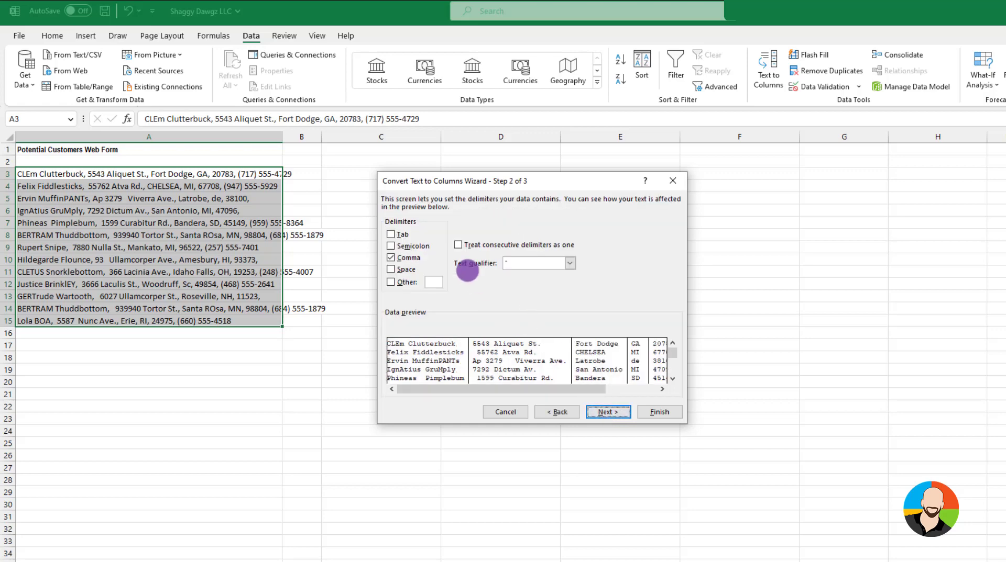
pyautogui.click(390, 257)
pyautogui.click(390, 257)
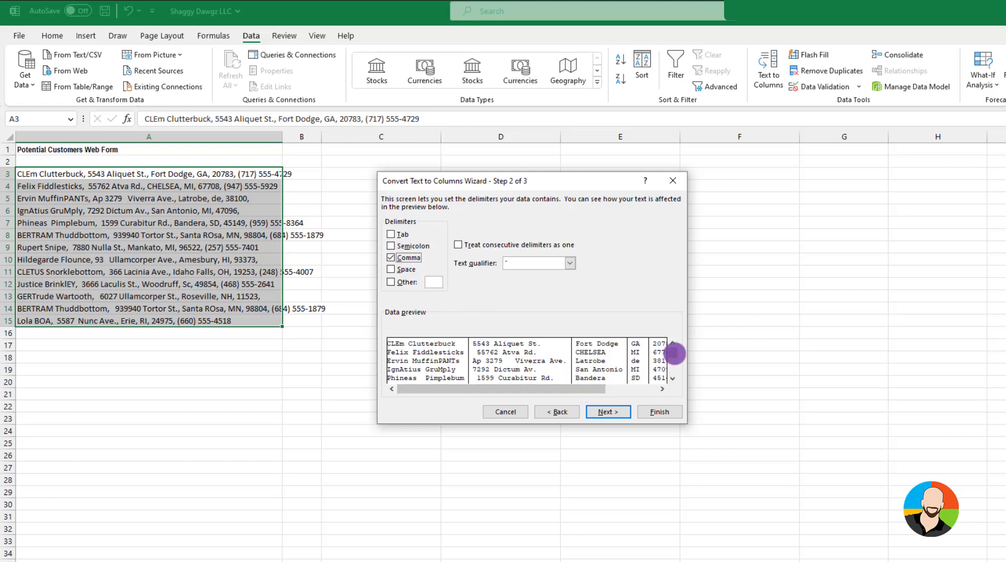
pyautogui.click(673, 363)
pyautogui.scroll(2, 673, 363)
pyautogui.click(608, 412)
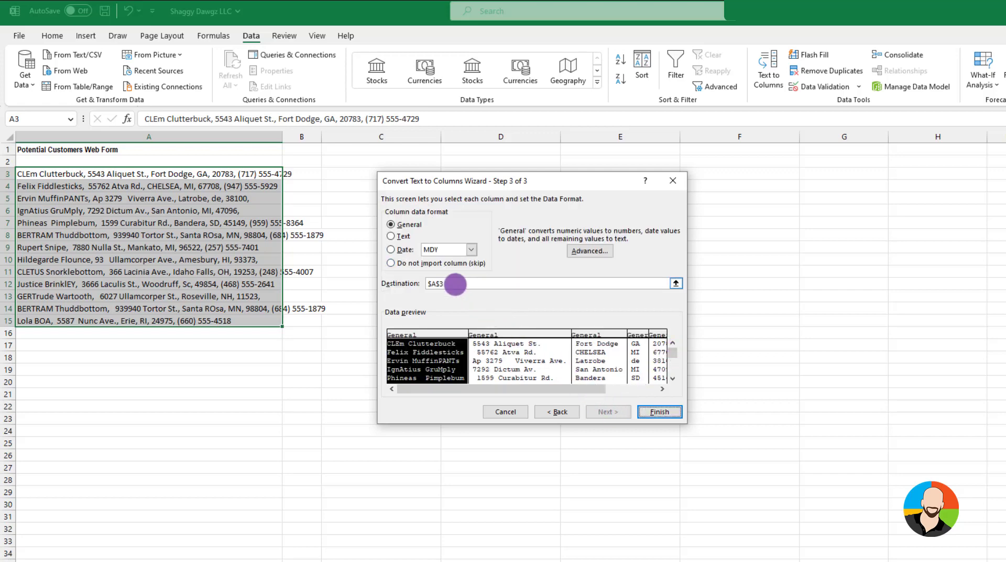
pyautogui.moveTo(455, 285); pyautogui.dragTo(414, 284)
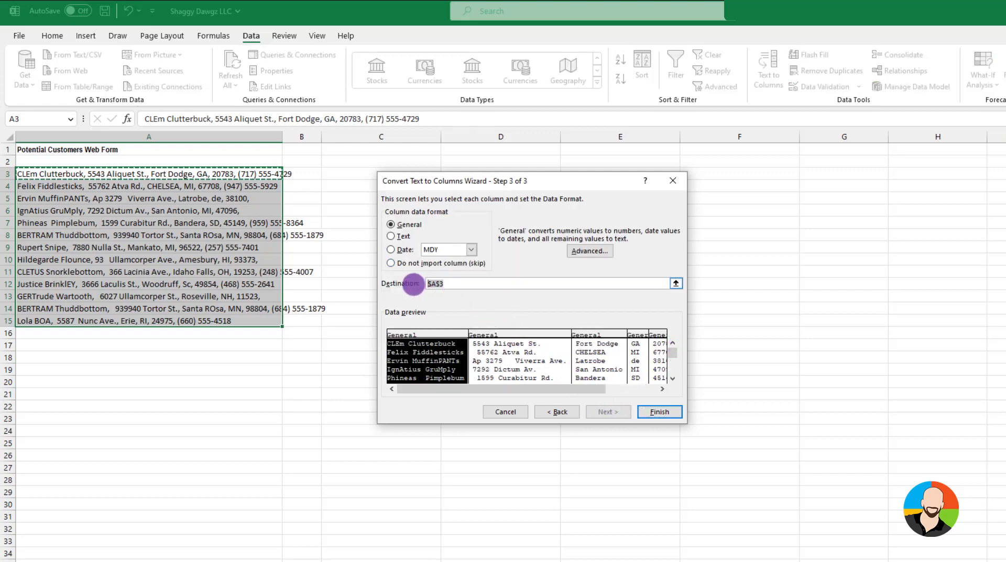
pyautogui.click(337, 173)
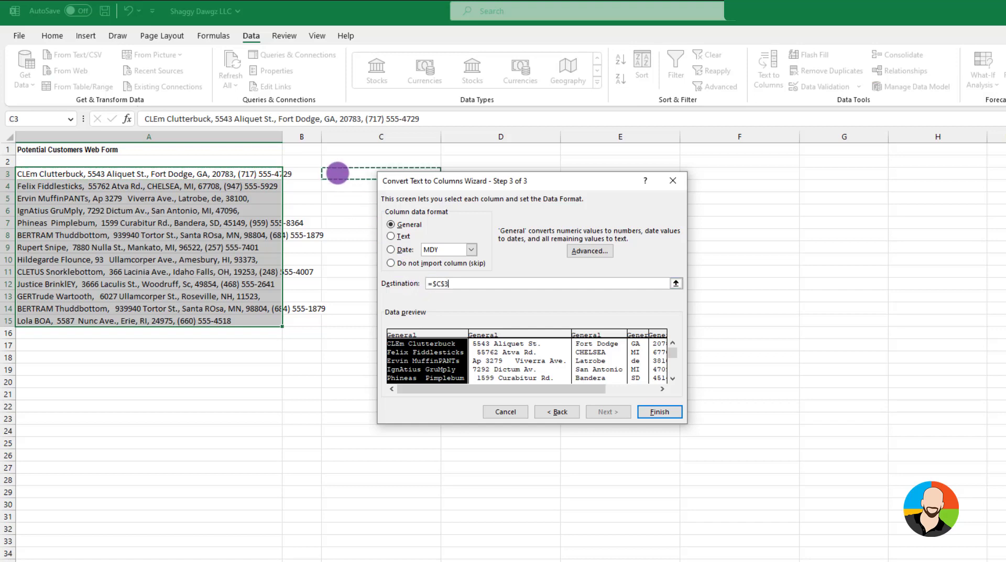
pyautogui.click(655, 411)
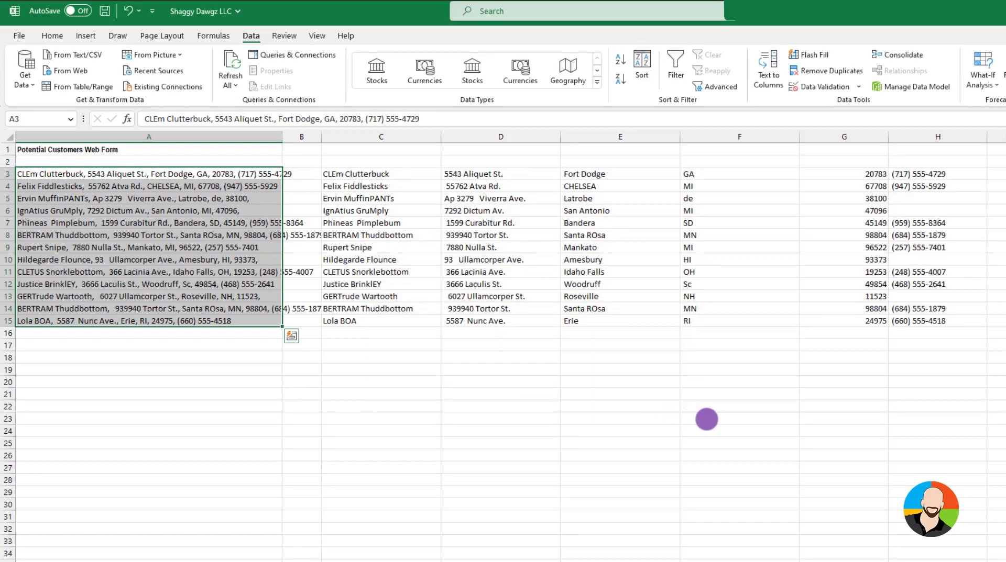
pyautogui.click(754, 429)
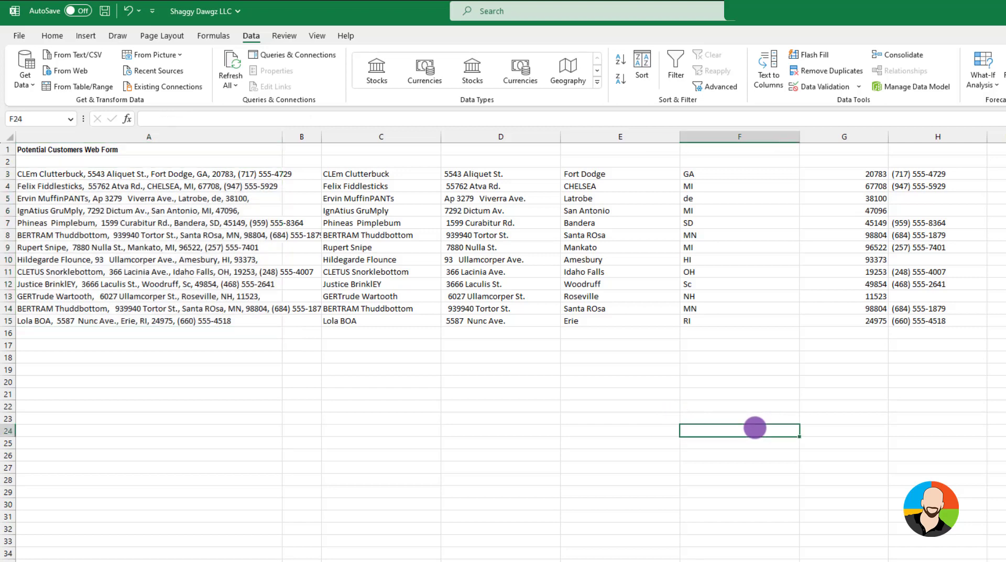
# Enter the headers Name, Address, City, State, Zip and Phone in C2:H2
pyautogui.doubleClick(377, 162)
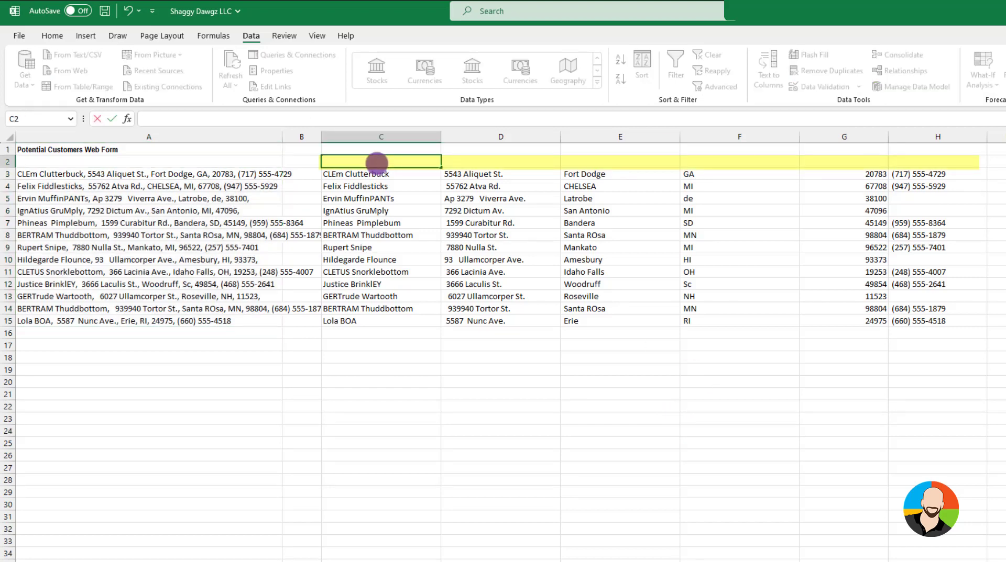
pyautogui.write('Name')
pyautogui.press('Tab')
pyautogui.write('Address')
pyautogui.press('Tab')
pyautogui.write('Ci')
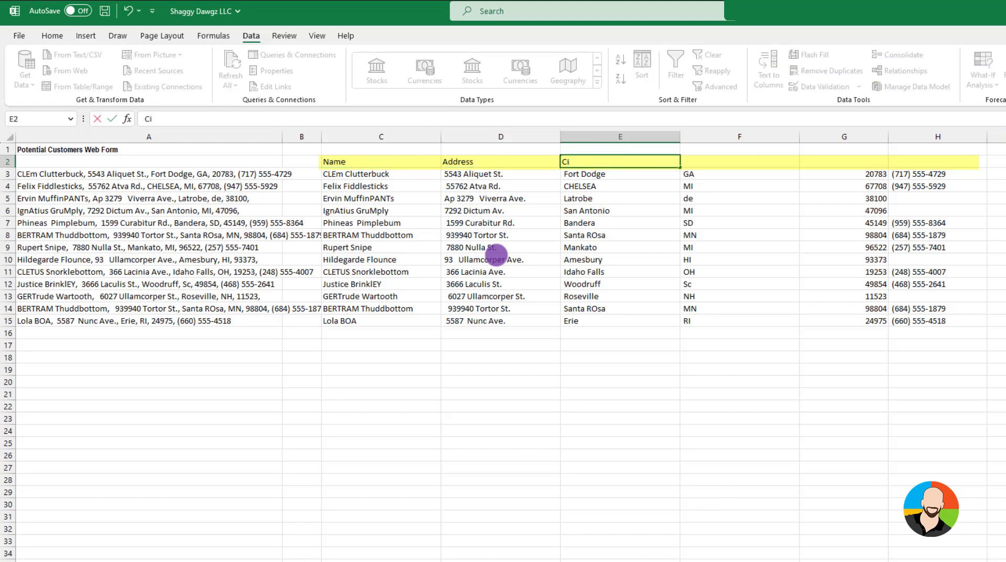
pyautogui.write('ty')
pyautogui.press('Tab')
pyautogui.write('State')
pyautogui.press('Tab')
pyautogui.write('Zip')
pyautogui.press('Tab')
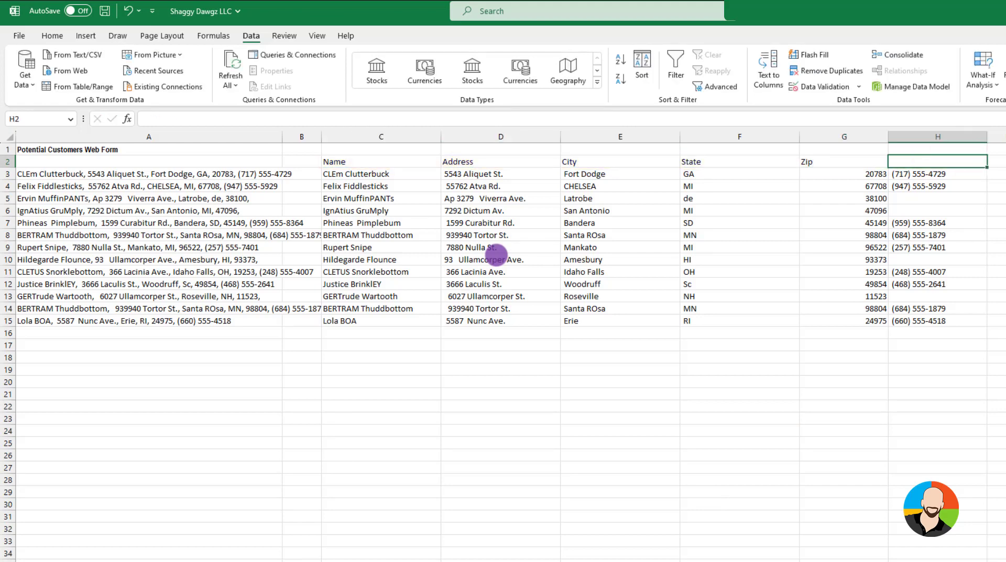
pyautogui.write('Phone')
# Make the column headers in C2:H2 bold
pyautogui.moveTo(356, 161); pyautogui.dragTo(937, 161)
pyautogui.click(52, 36)
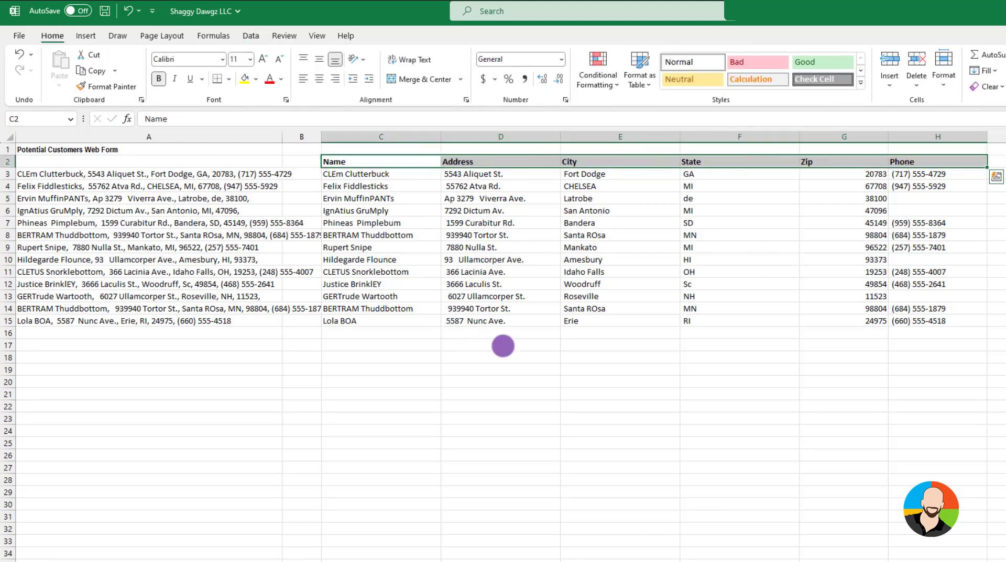
pyautogui.click(885, 395)
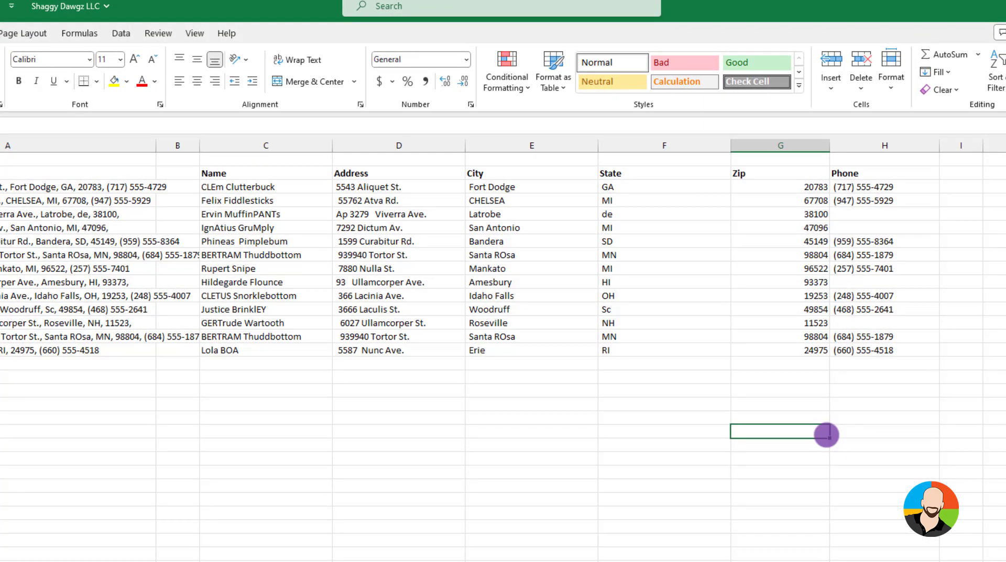
# Insert two blank columns between the Name and Address columns
pyautogui.click(647, 561)
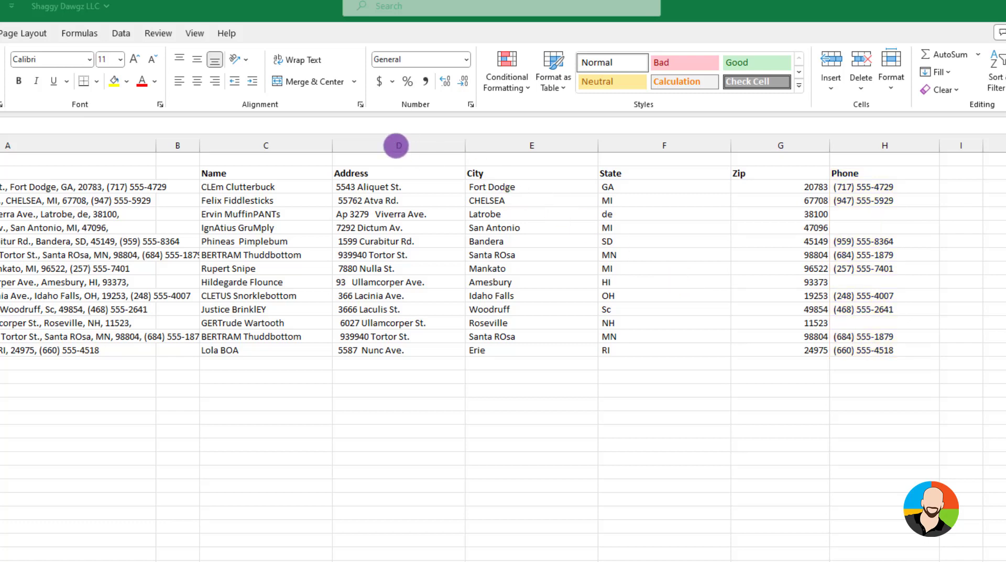
pyautogui.click(396, 146)
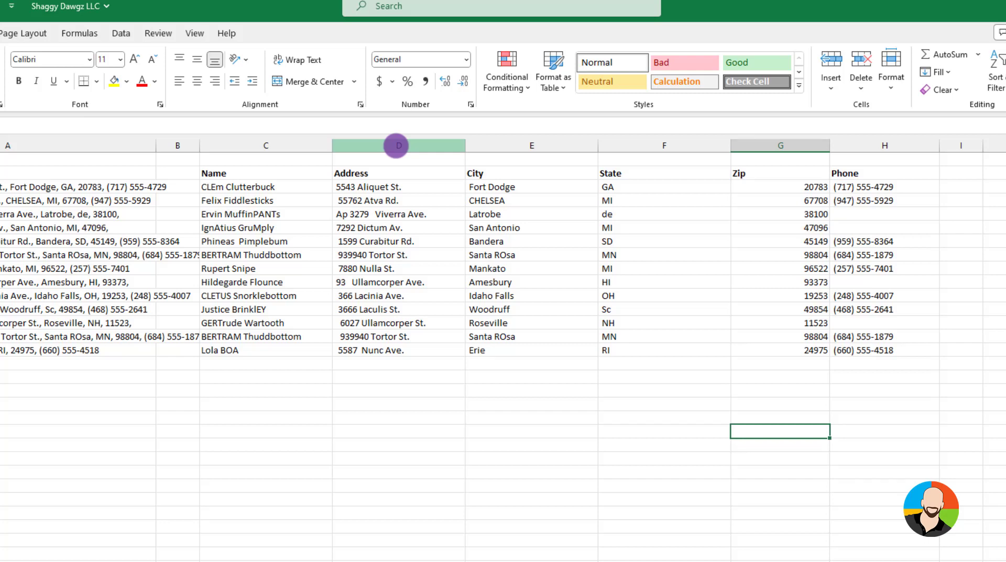
pyautogui.rightClick(396, 146)
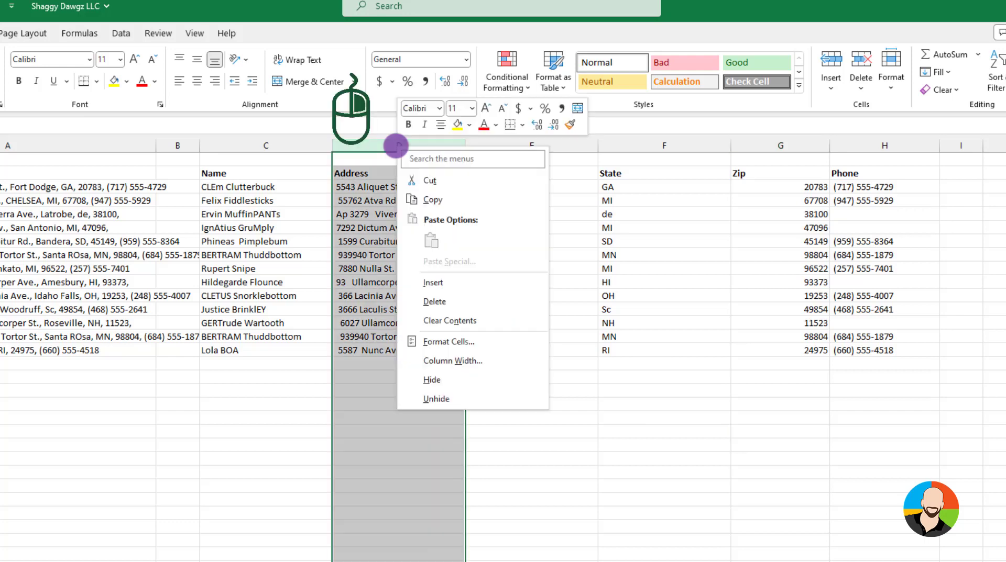
pyautogui.click(437, 283)
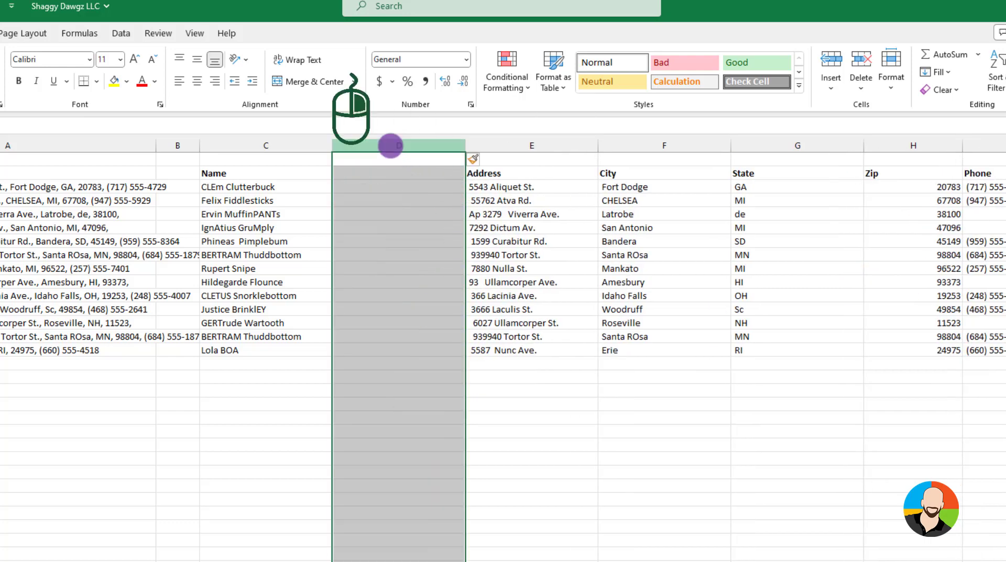
pyautogui.rightClick(390, 144)
pyautogui.click(425, 284)
# Enter the headers First Name in D2 and Last Name in E2
pyautogui.click(378, 173)
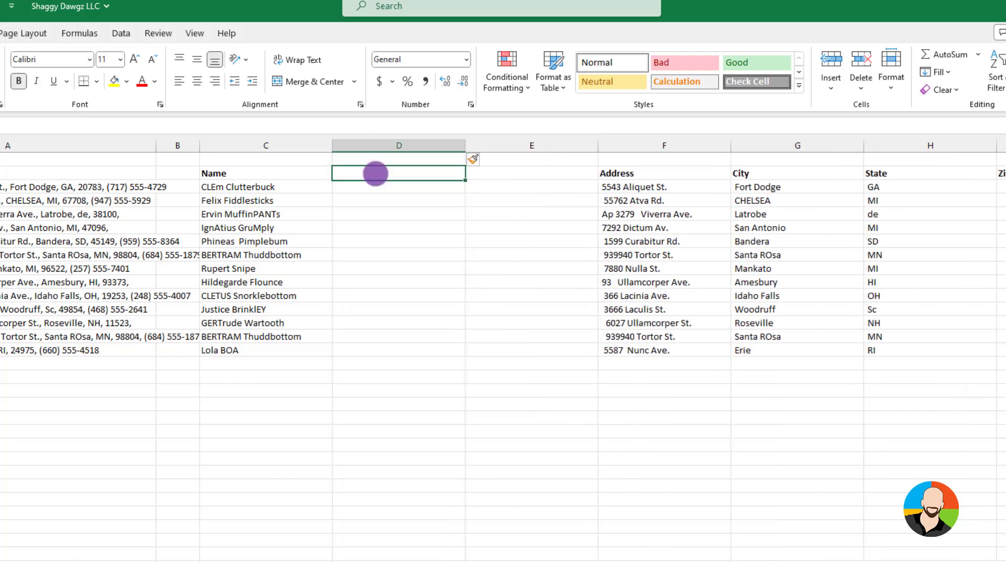
pyautogui.write('First Name')
pyautogui.press('Tab')
pyautogui.write('Last Name')
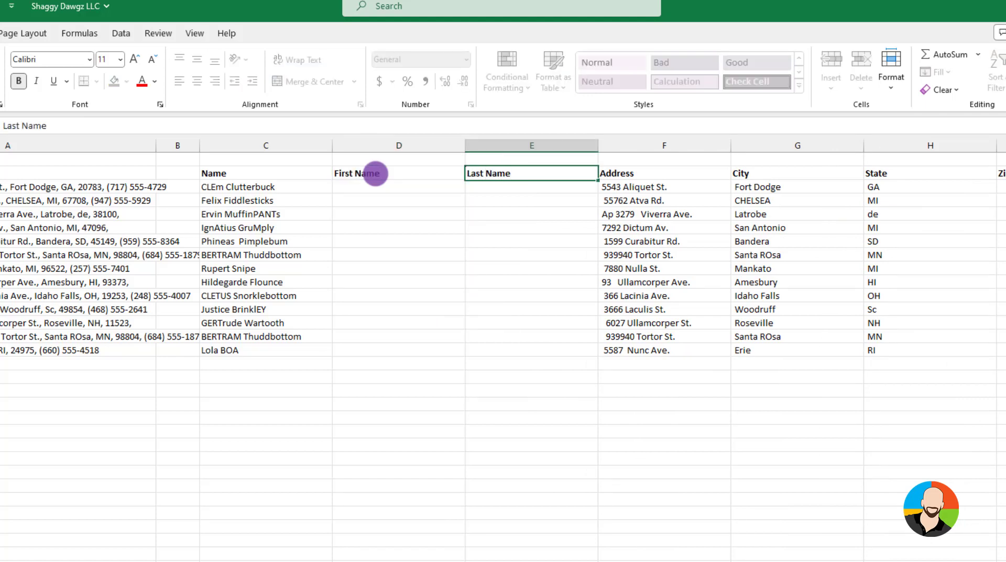
pyautogui.press('Return')
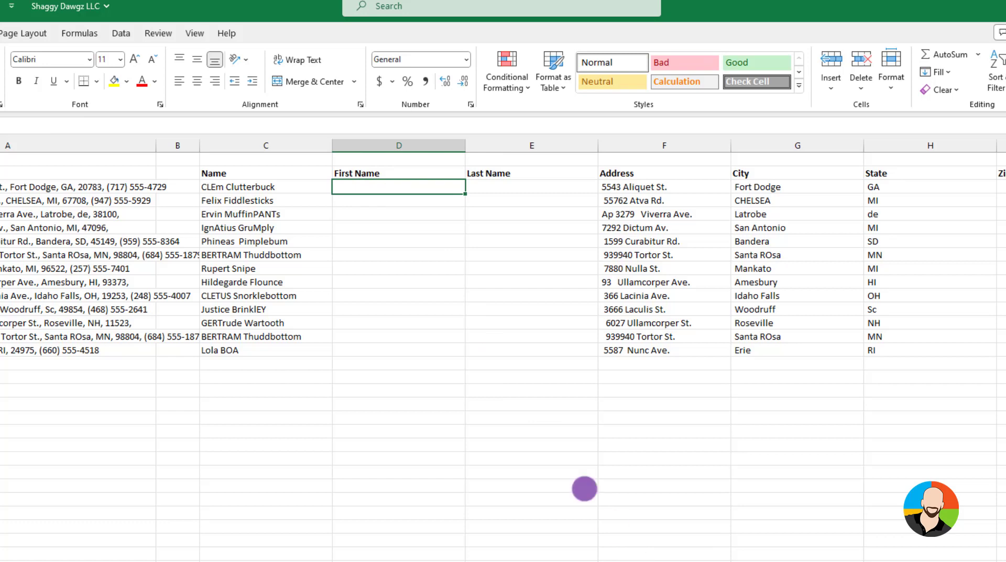
# Enter the first customer's properly capitalised first name in D3 and Flash Fill the remaining first names down to D15
pyautogui.write('Clem')
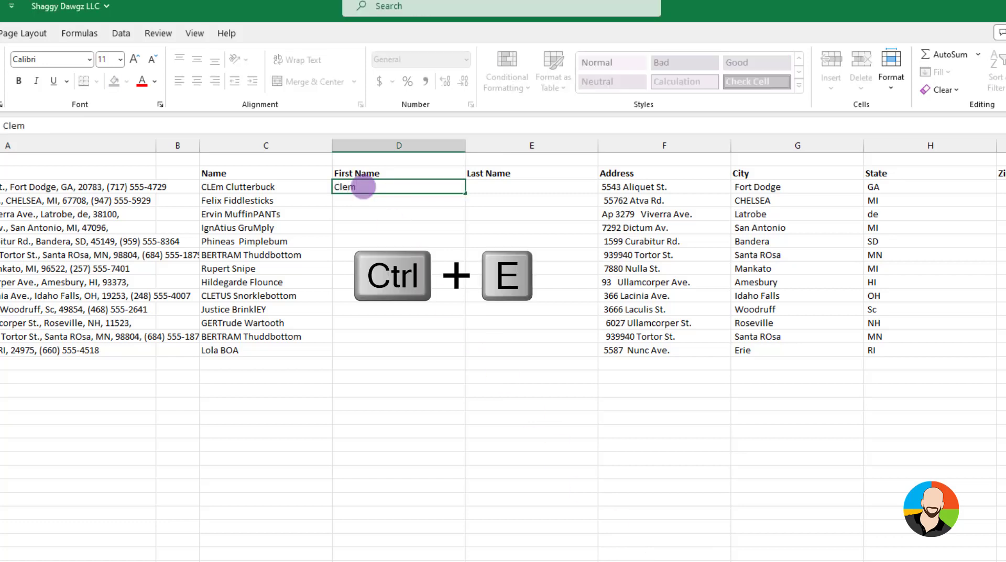
pyautogui.press('Return')
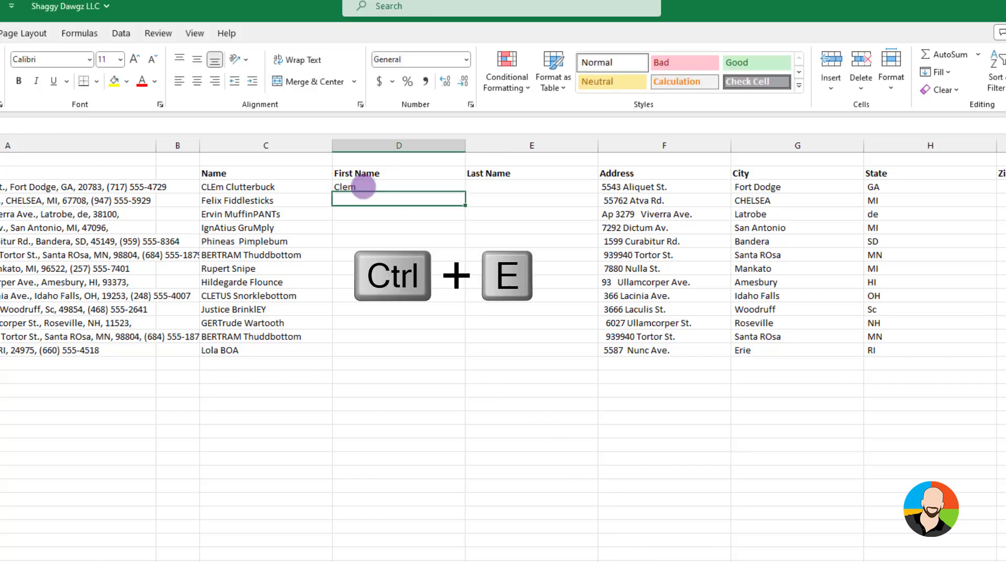
pyautogui.hotkey('ctrl', 'e')
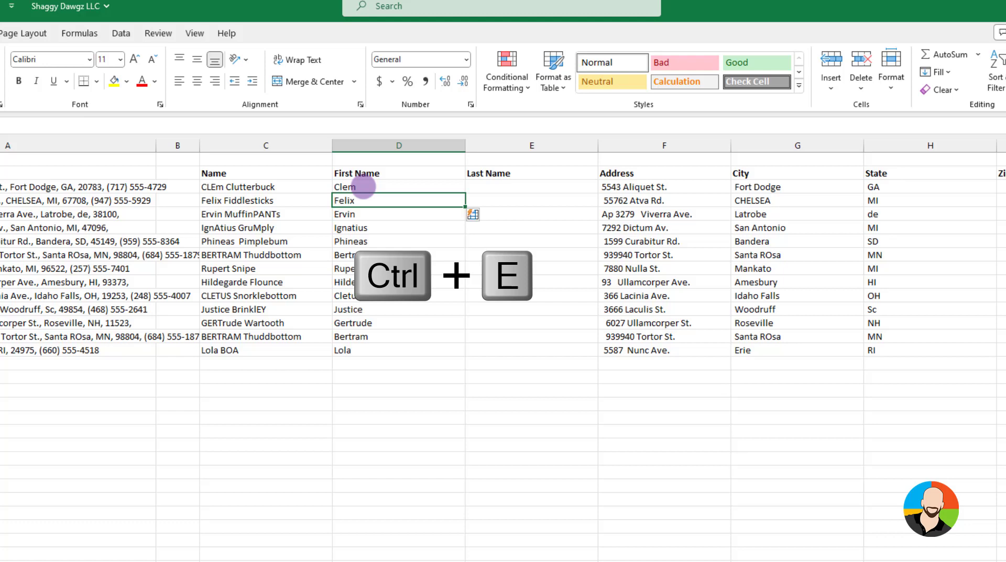
# Enter the first customer's last name in E3 and Flash Fill the remaining last names down to E15
pyautogui.click(522, 188)
pyautogui.write('Clutter')
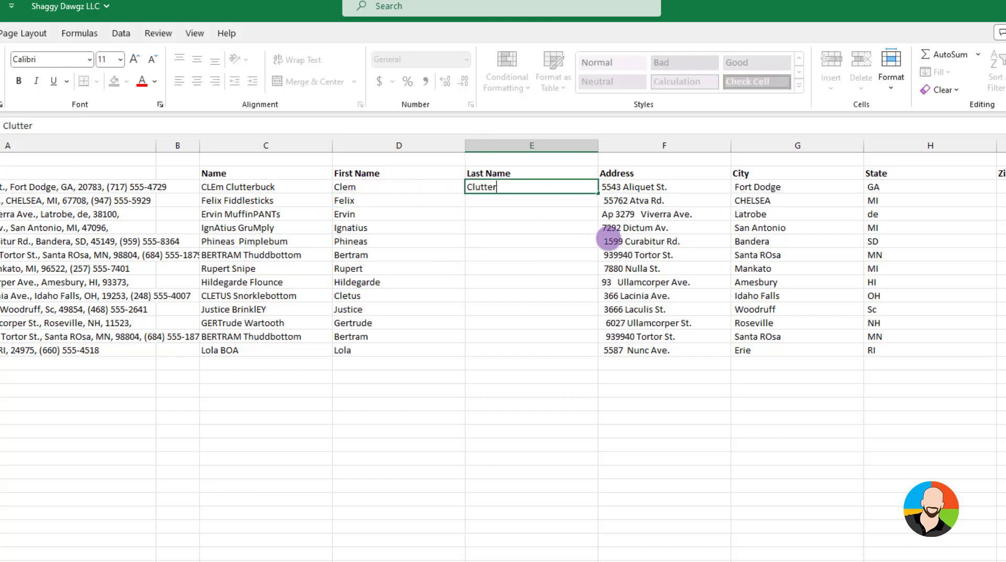
pyautogui.write('buck')
pyautogui.press('Return')
pyautogui.hotkey('ctrl', 'e')
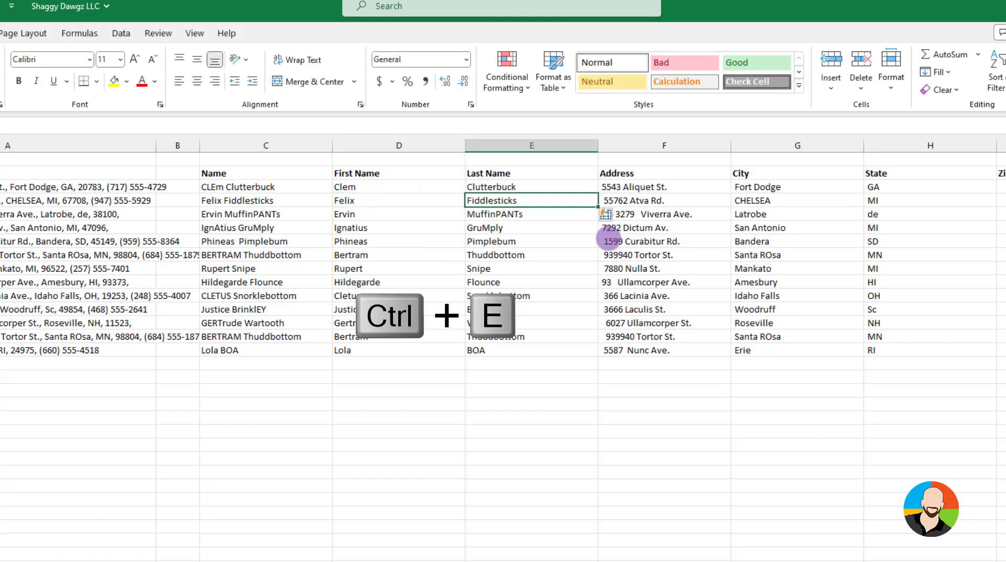
pyautogui.click(522, 375)
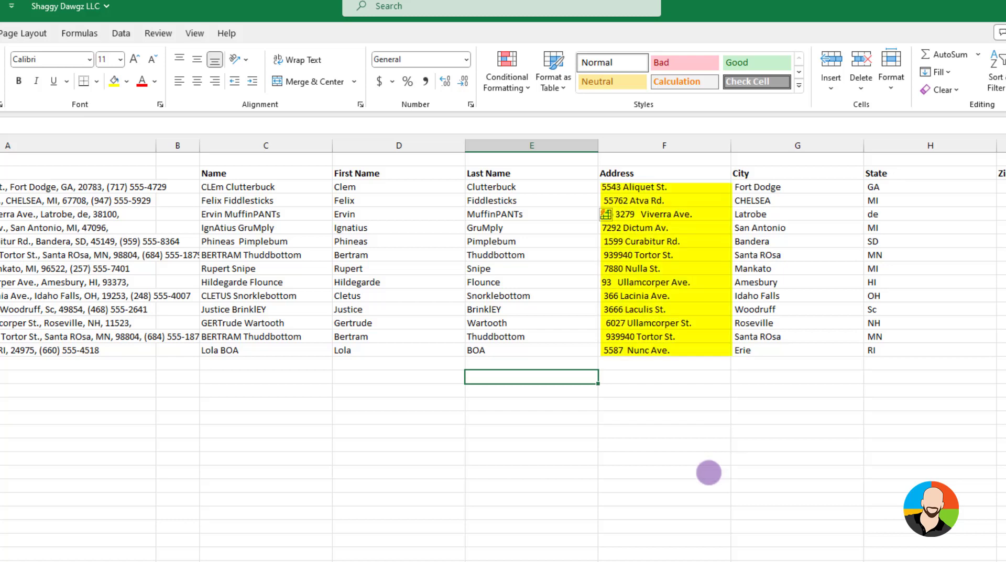
# Insert a blank column before City and give it the header Address Fixed in G2
pyautogui.click(648, 561)
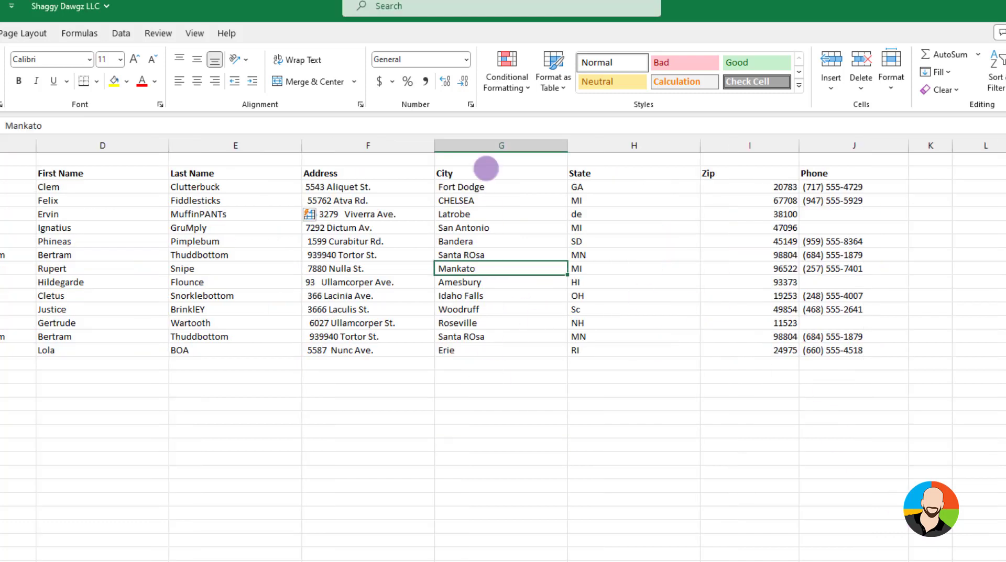
pyautogui.click(485, 147)
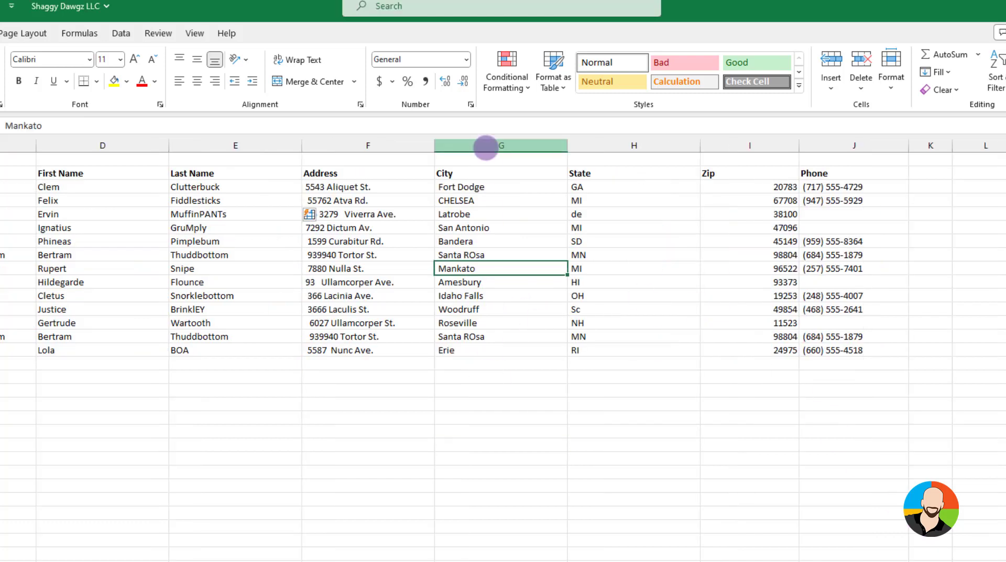
pyautogui.rightClick(485, 147)
pyautogui.click(514, 285)
pyautogui.click(500, 173)
pyautogui.write('Address Fixed')
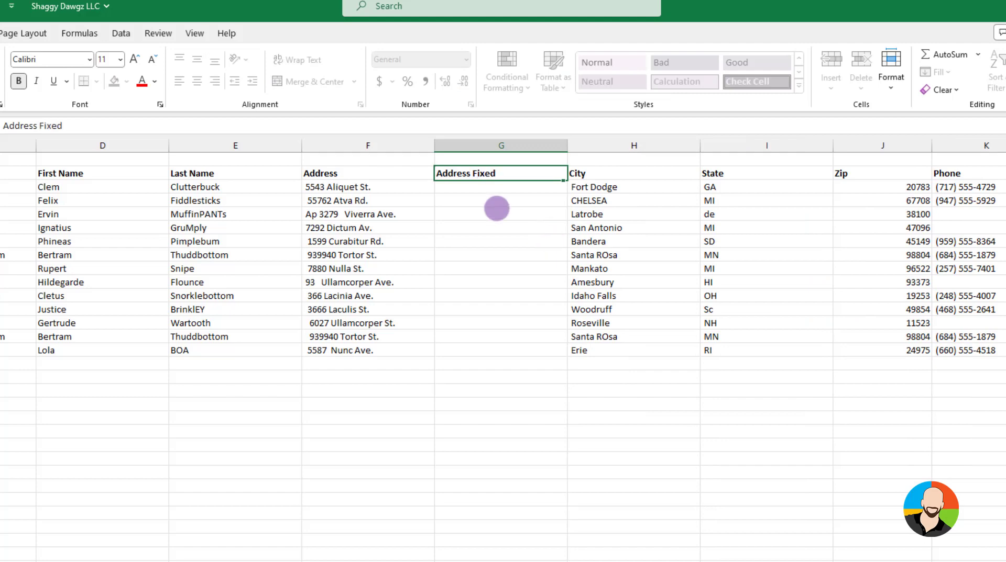
# Strip the extra spaces from the addresses by entering =TRIM(F3) in G3 and filling the formula down to G15
pyautogui.click(453, 187)
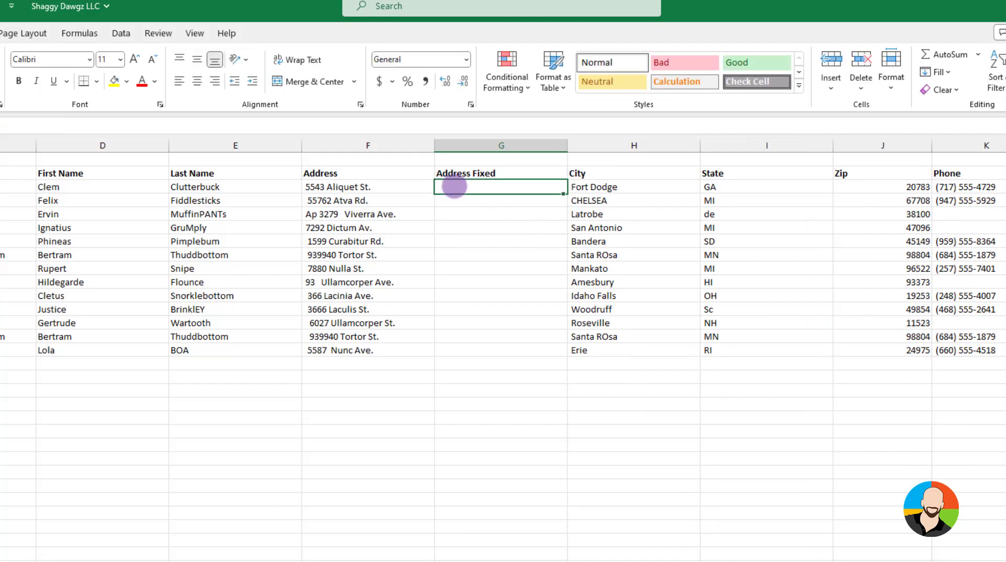
pyautogui.doubleClick(453, 187)
pyautogui.write('=trim(')
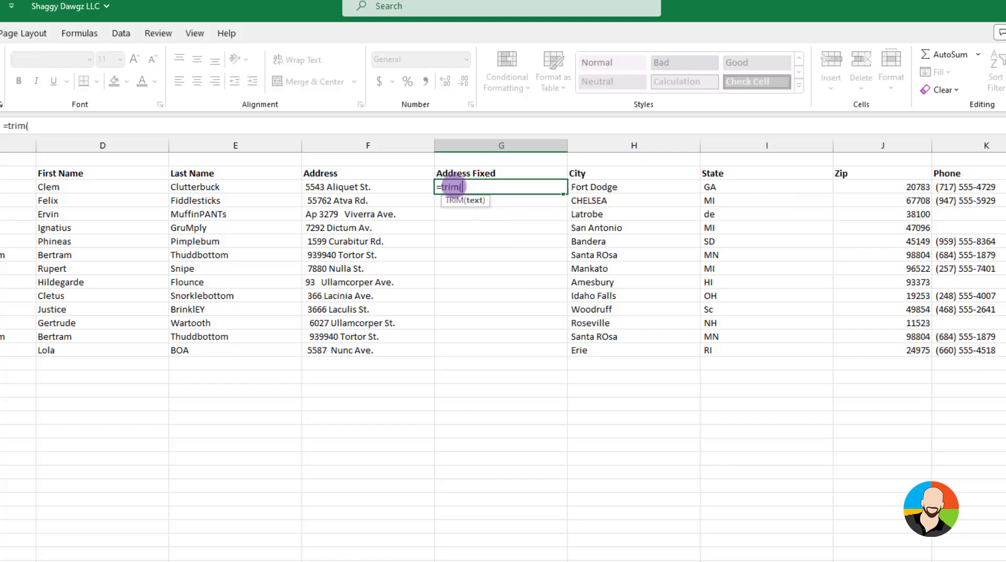
pyautogui.click(375, 183)
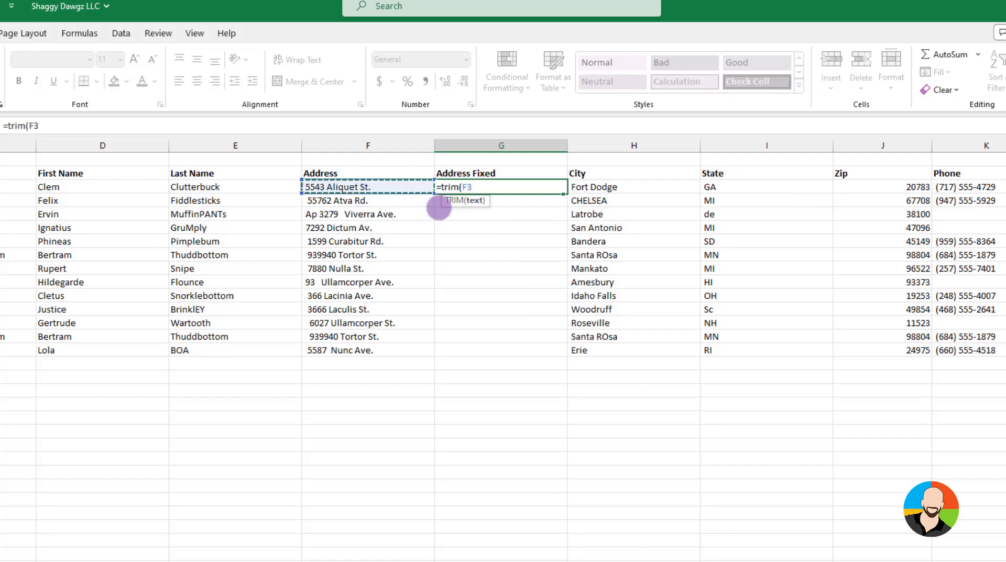
pyautogui.press('Return')
pyautogui.click(523, 187)
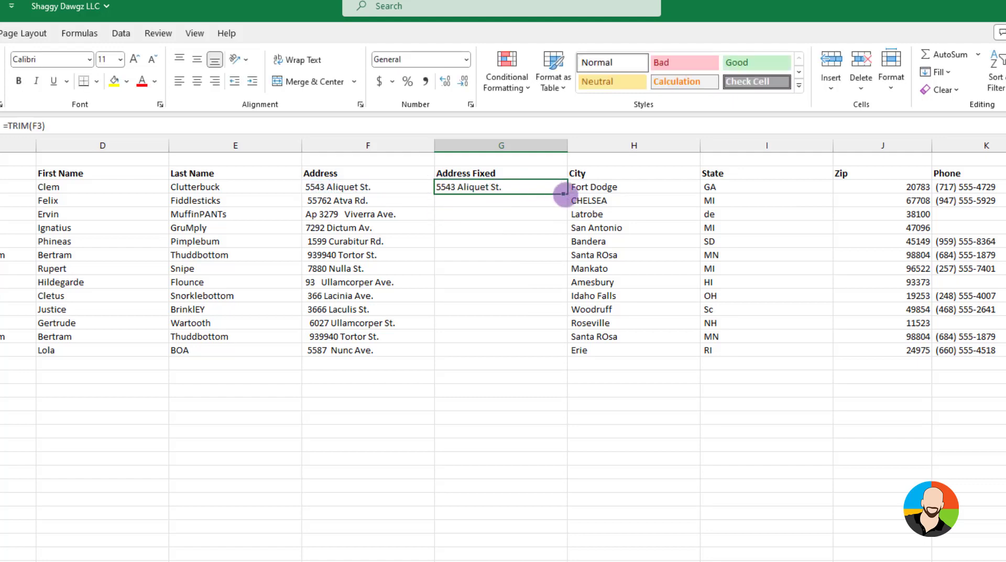
pyautogui.moveTo(563, 194); pyautogui.dragTo(564, 361)
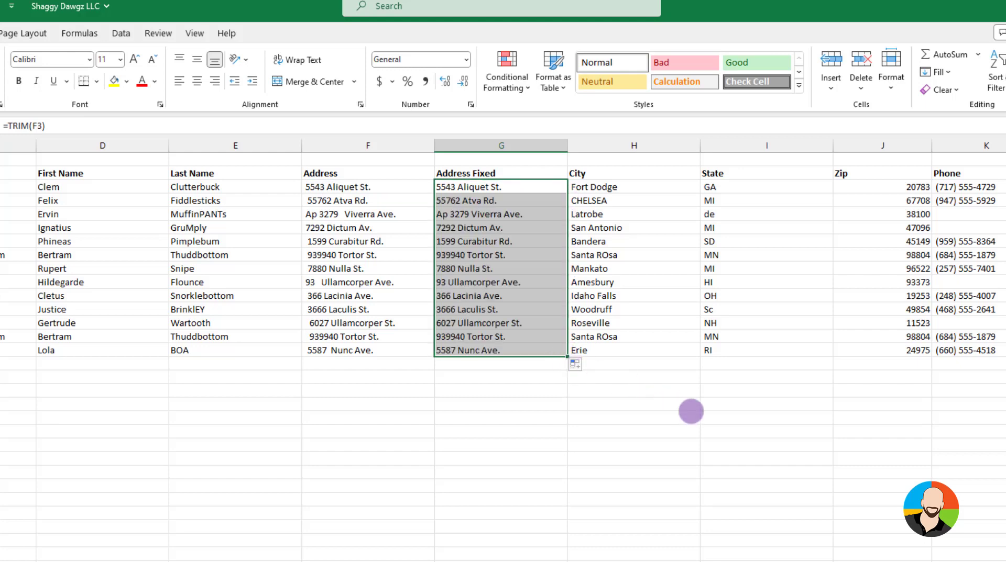
pyautogui.click(713, 419)
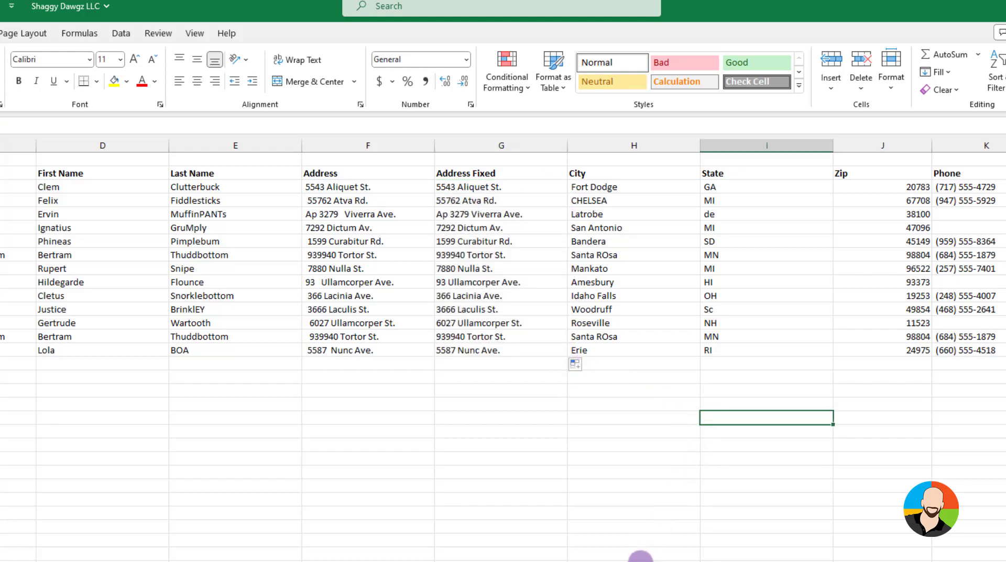
# Insert a blank column before State and give it the header City Fixed in I2
pyautogui.click(640, 561)
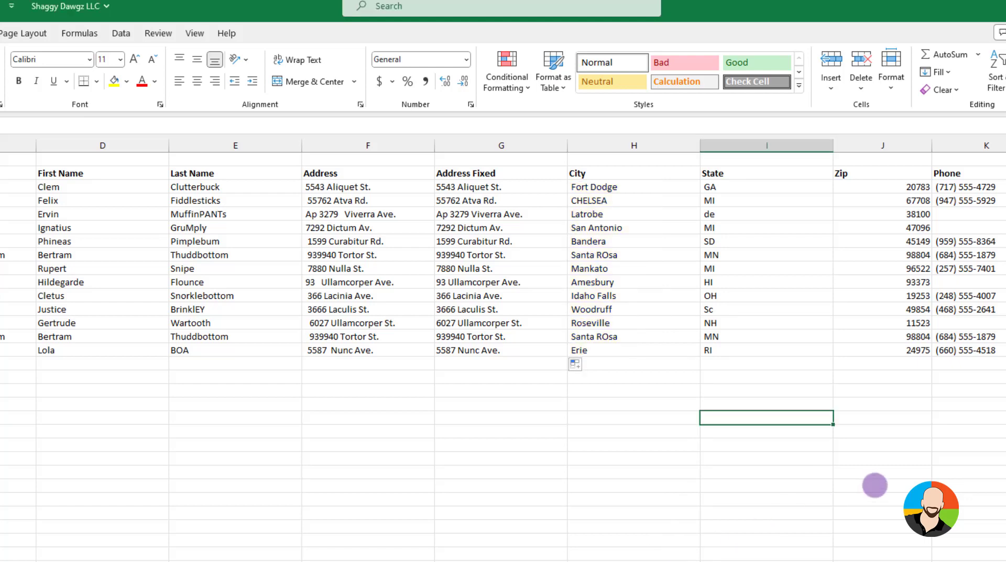
pyautogui.rightClick(754, 145)
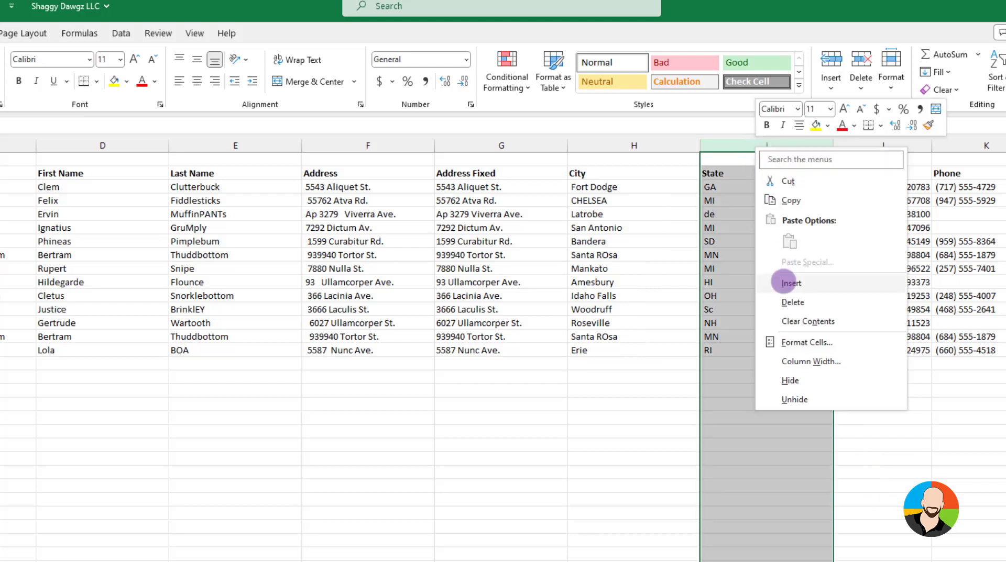
pyautogui.click(783, 283)
pyautogui.click(725, 173)
pyautogui.write('City Fix')
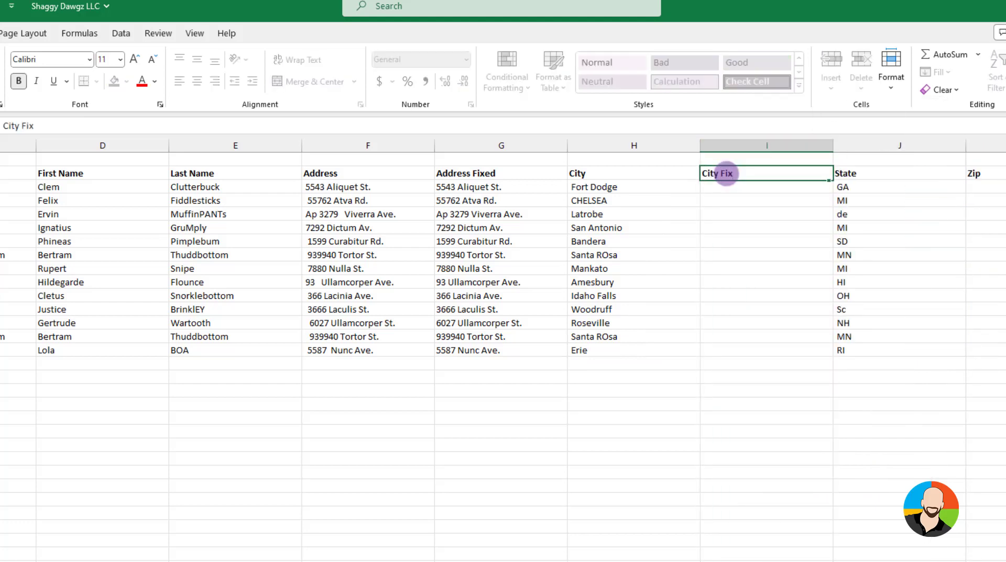
pyautogui.write('ed')
pyautogui.press('Return')
# Convert the city names to proper case by entering =PROPER(H3) in I3 and filling the formula down to I15
pyautogui.write('=prop')
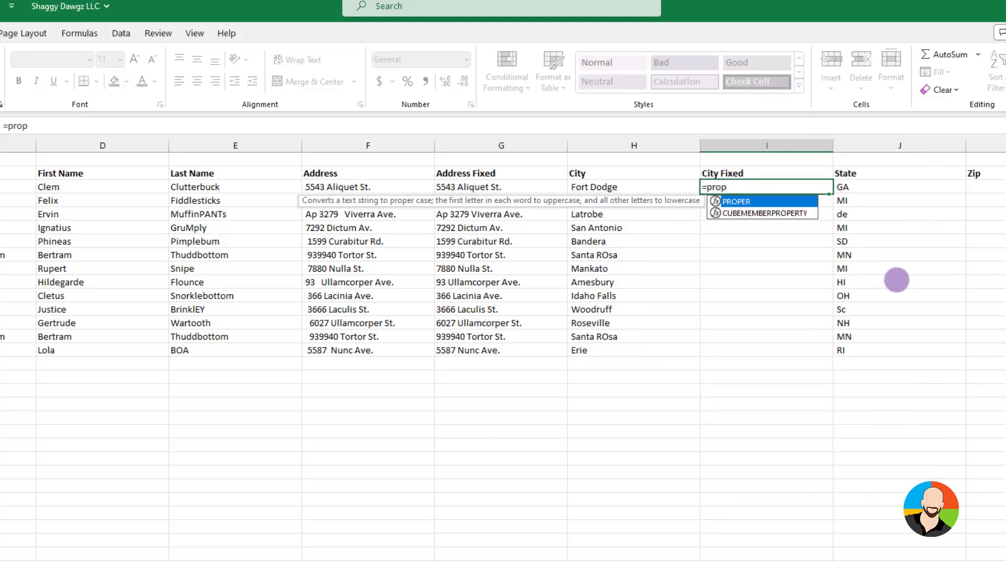
pyautogui.write('er(')
pyautogui.click(594, 187)
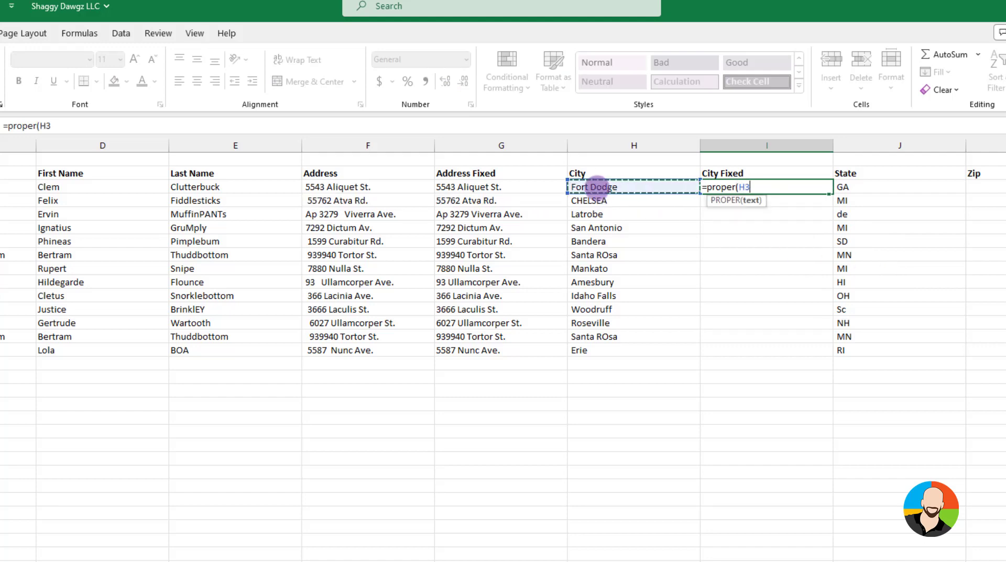
pyautogui.press('Return')
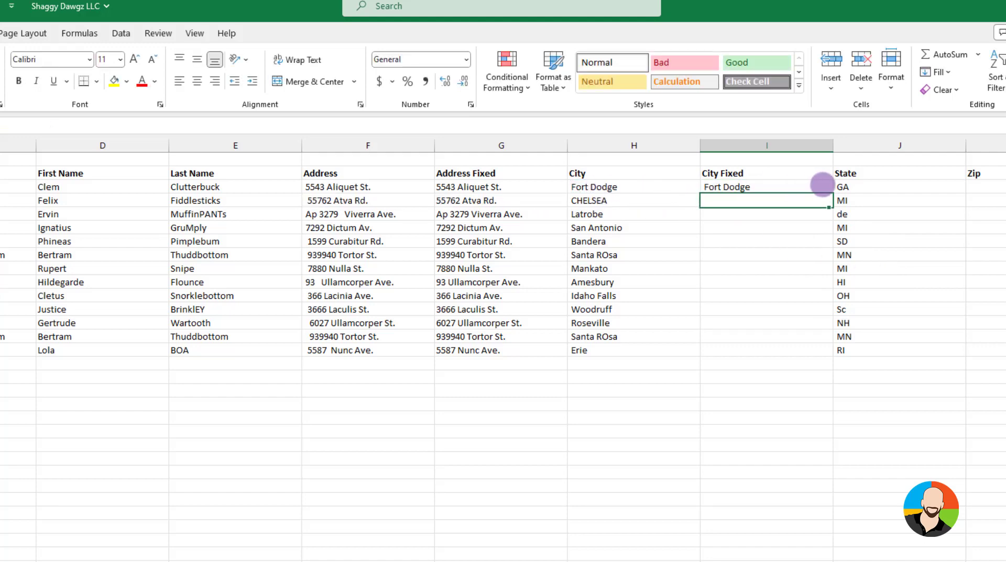
pyautogui.click(817, 186)
pyautogui.moveTo(832, 193); pyautogui.dragTo(830, 355)
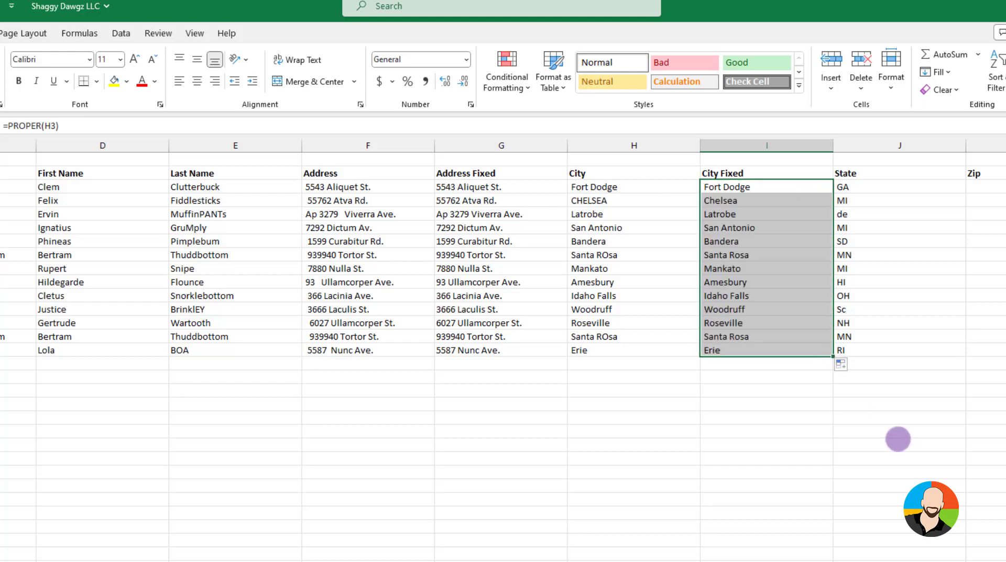
pyautogui.click(897, 441)
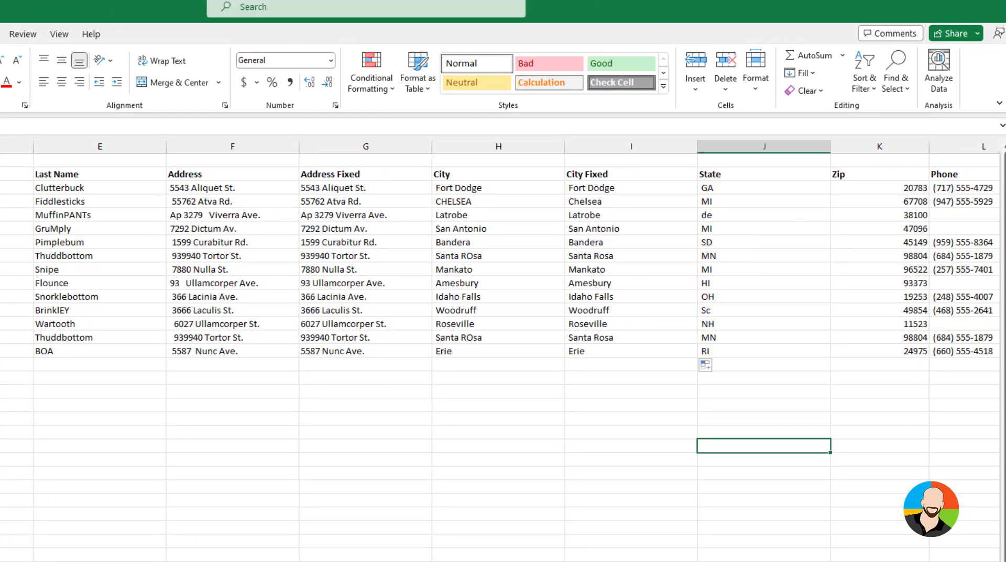
# Insert a blank column before Zip and give it the header State Fixed in K2
pyautogui.hscroll(3, 443, 152)
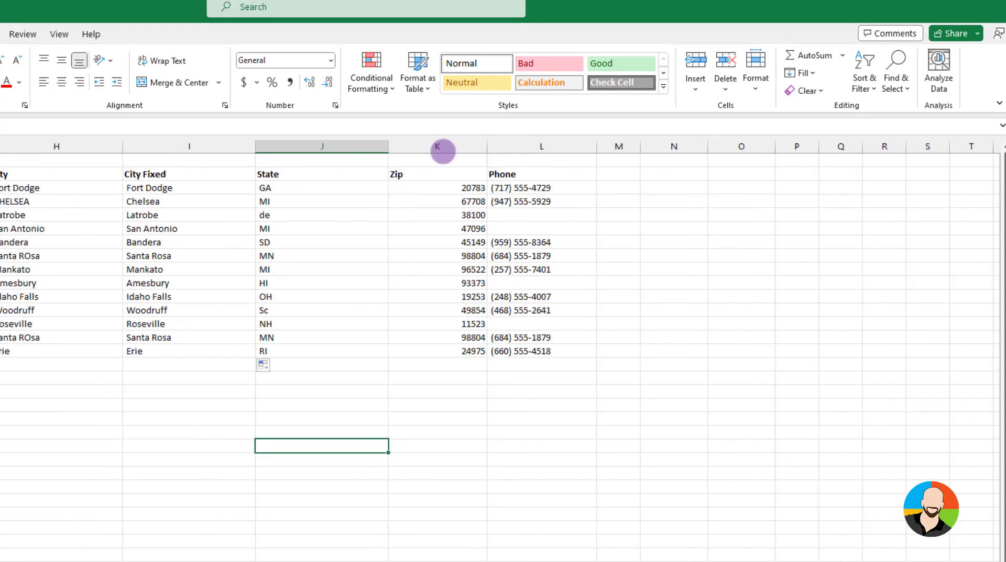
pyautogui.rightClick(443, 151)
pyautogui.click(476, 285)
pyautogui.click(417, 173)
pyautogui.write('State')
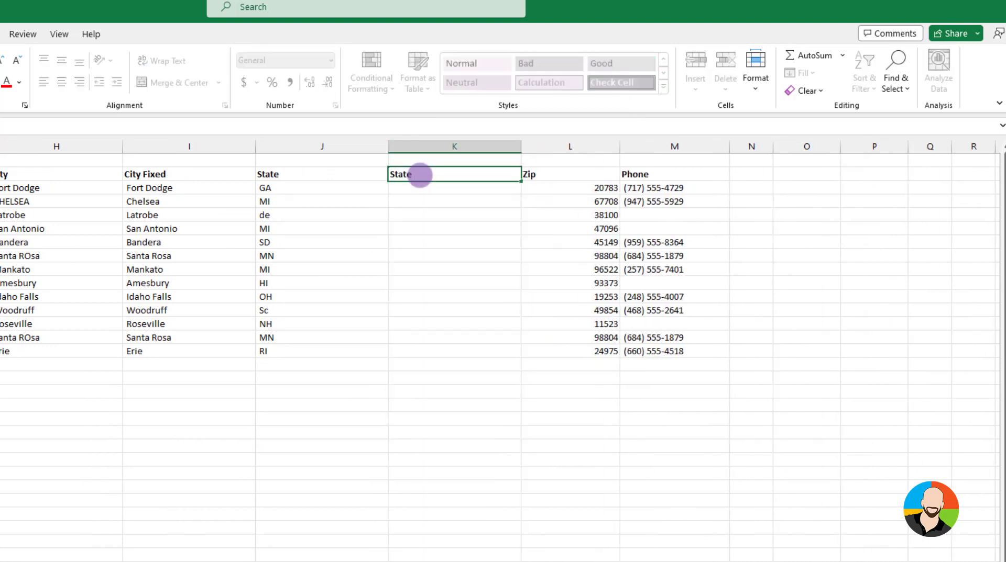
pyautogui.write(' Fixed')
pyautogui.press('Return')
# Enter the formula =UPPER(J3) in K3 to convert the first state abbreviation to uppercase
pyautogui.write('=')
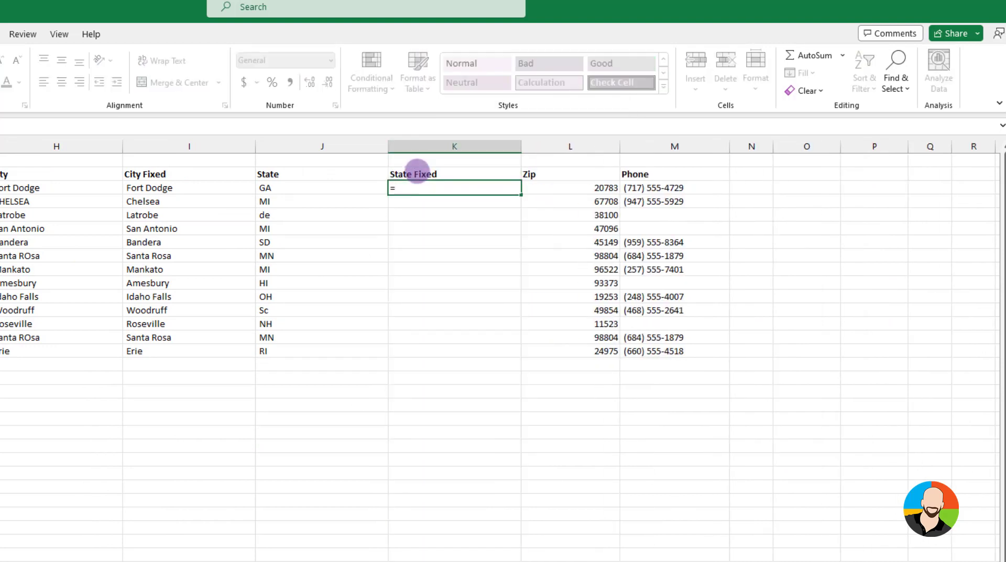
pyautogui.write('upper(')
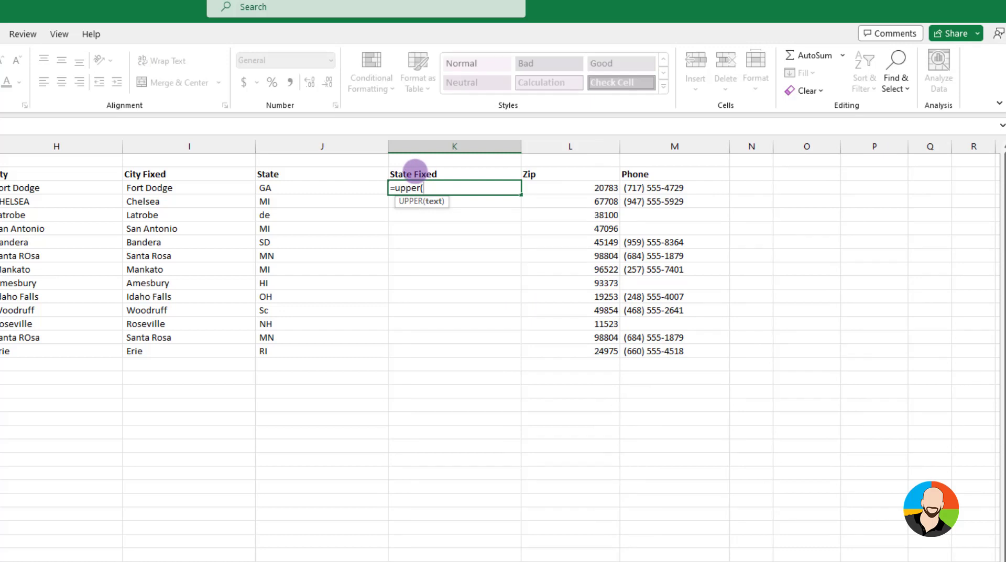
pyautogui.click(299, 188)
pyautogui.press('Return')
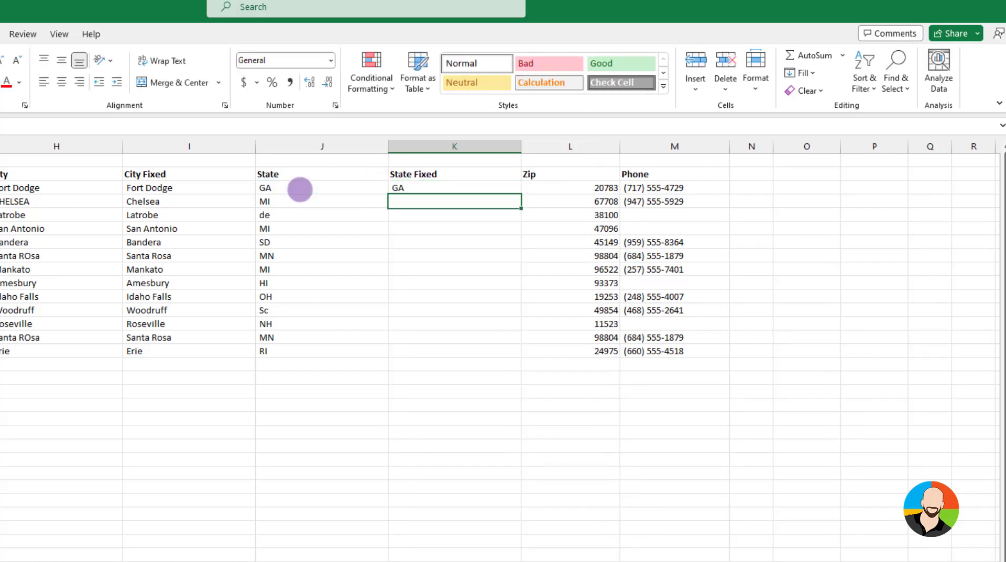
# Fill the UPPER formula from K3 down the State Fixed column to K15
pyautogui.click(429, 188)
pyautogui.moveTo(521, 195); pyautogui.dragTo(513, 358)
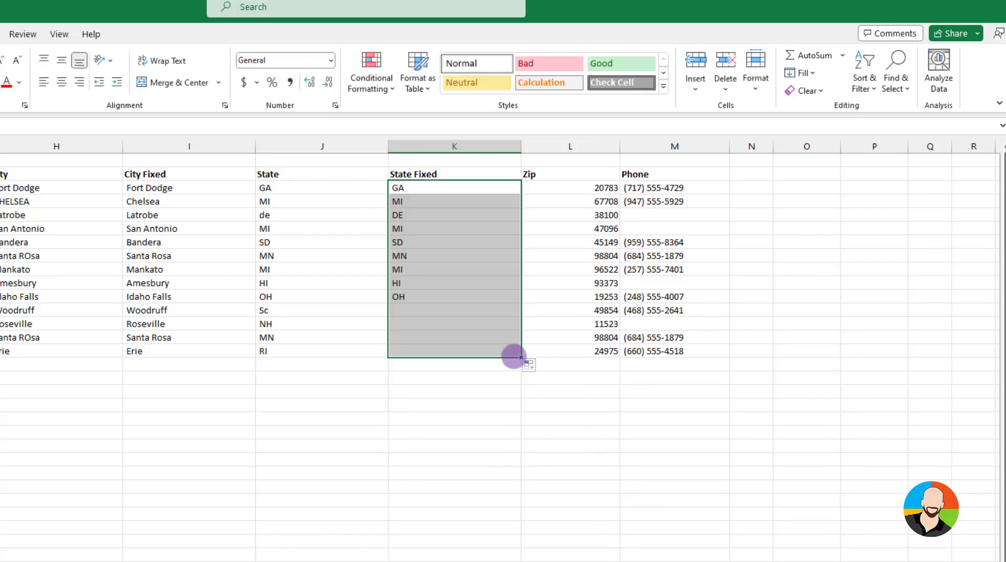
pyautogui.click(508, 445)
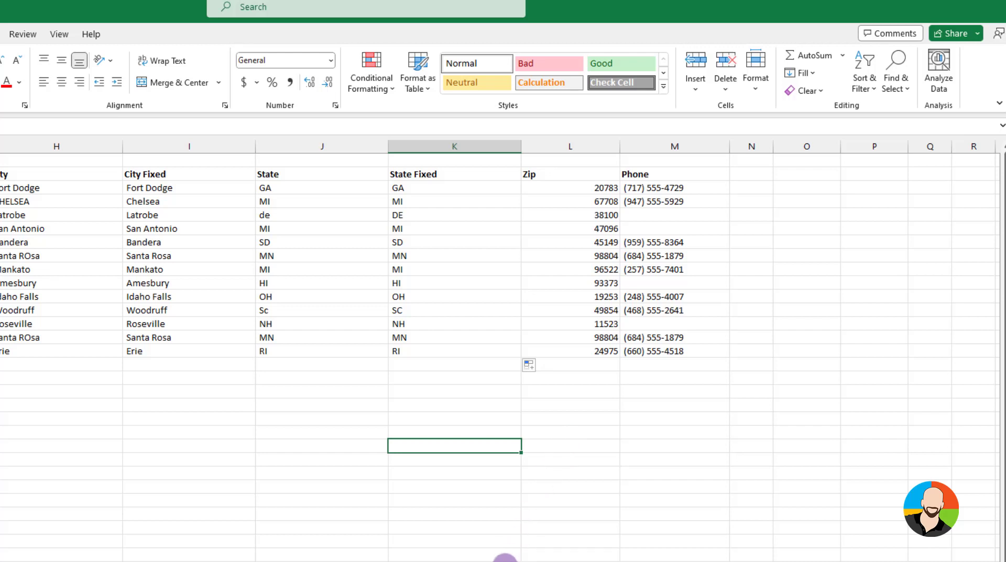
pyautogui.click(505, 561)
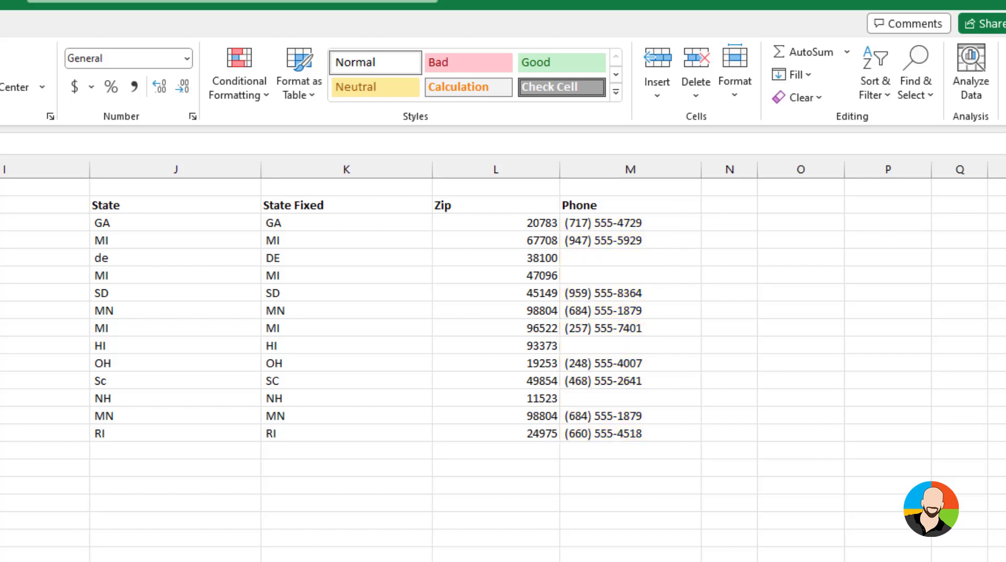
# Select only the blank cells within the Phone range M3:M15 using Go To Special and fill them all with Not Provided
pyautogui.click(698, 291)
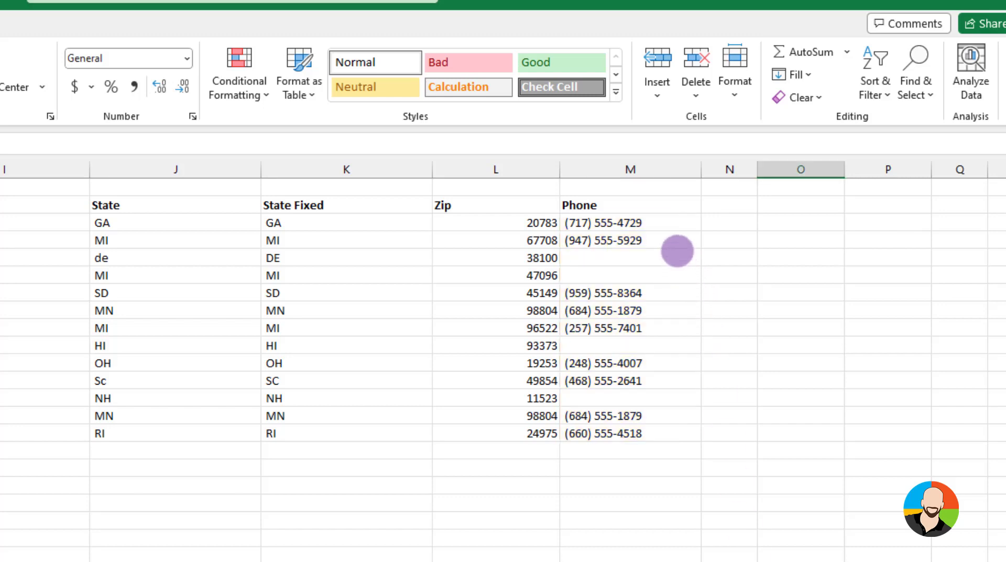
pyautogui.click(660, 217)
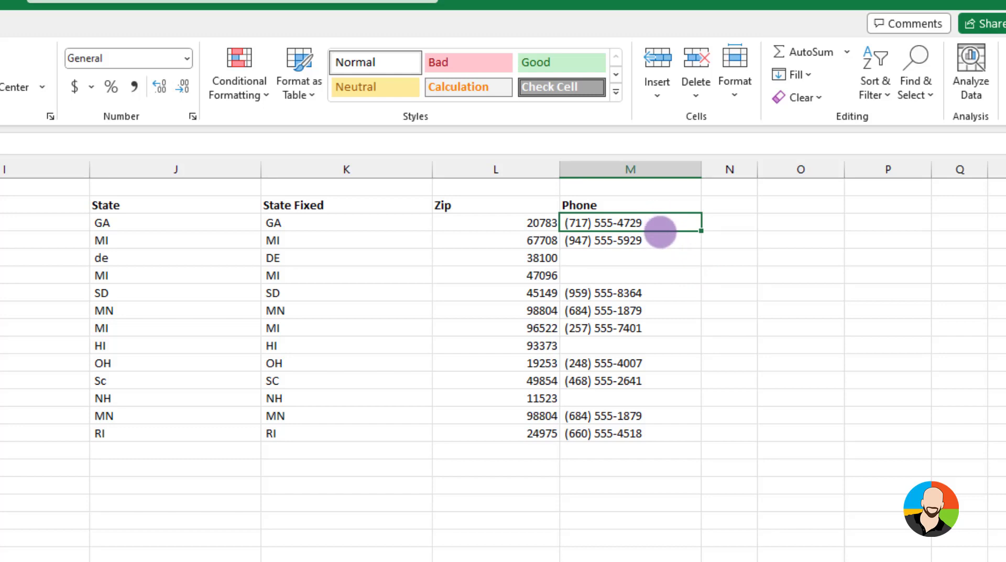
pyautogui.moveTo(660, 231); pyautogui.dragTo(660, 433)
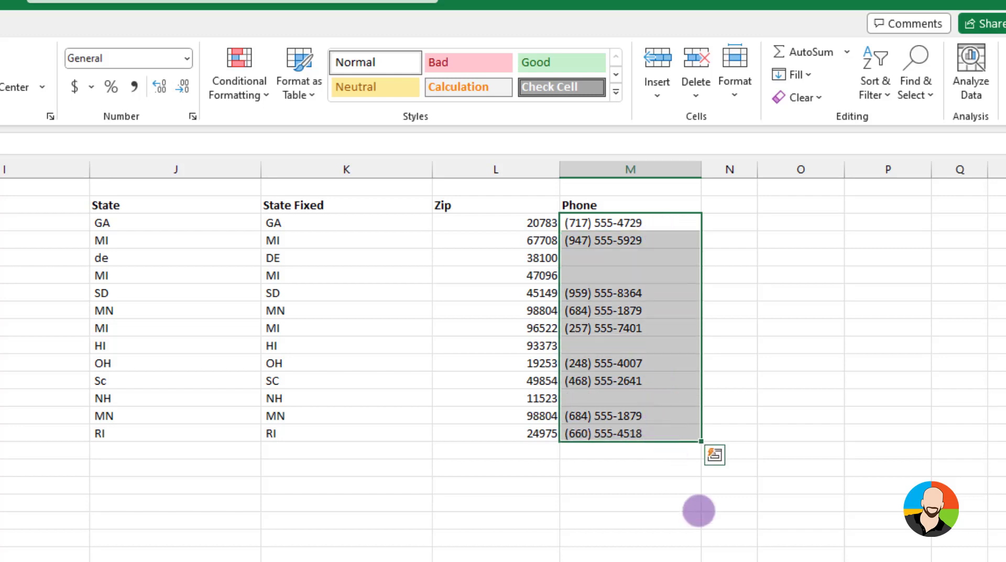
pyautogui.press('F5')
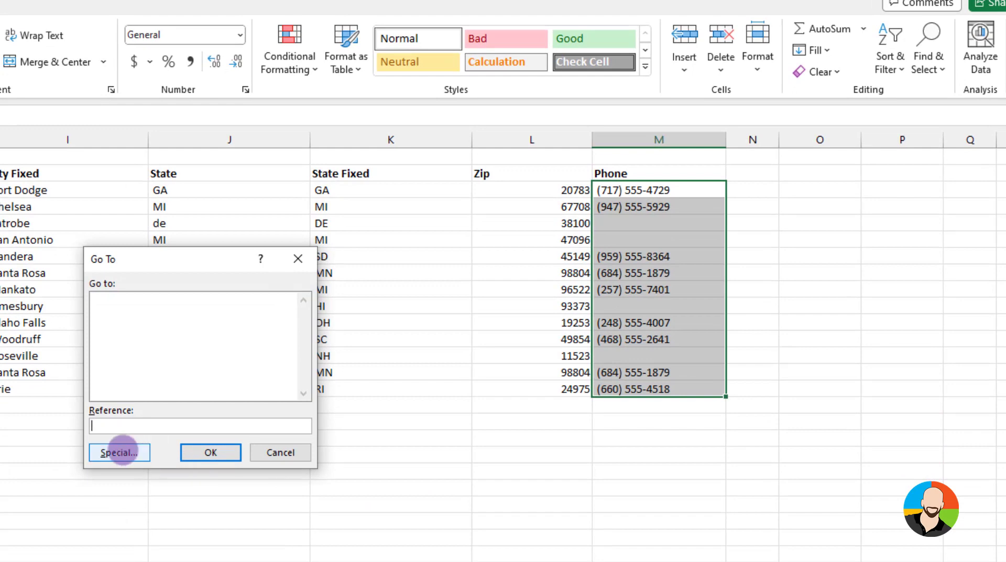
pyautogui.click(118, 452)
pyautogui.click(88, 386)
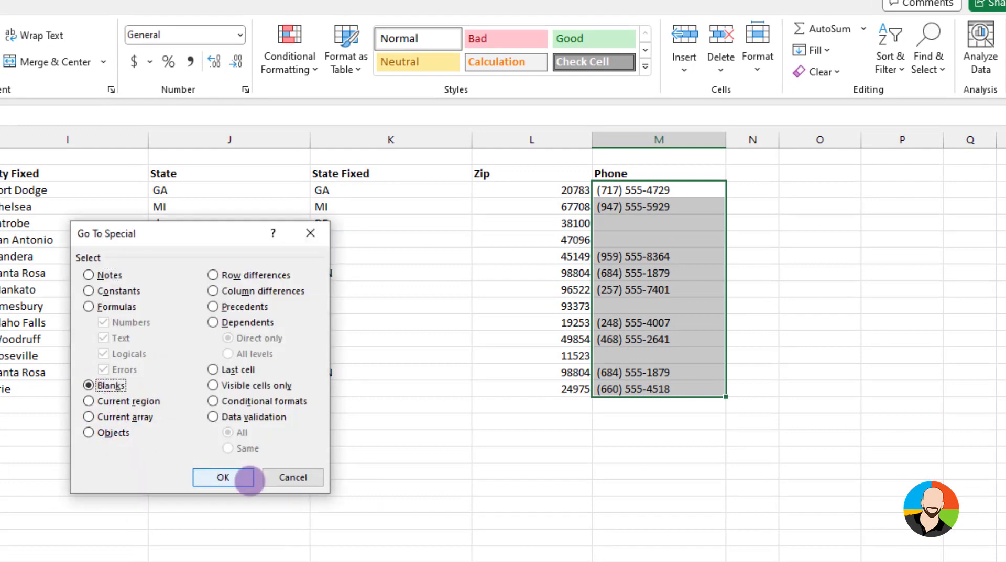
pyautogui.click(223, 476)
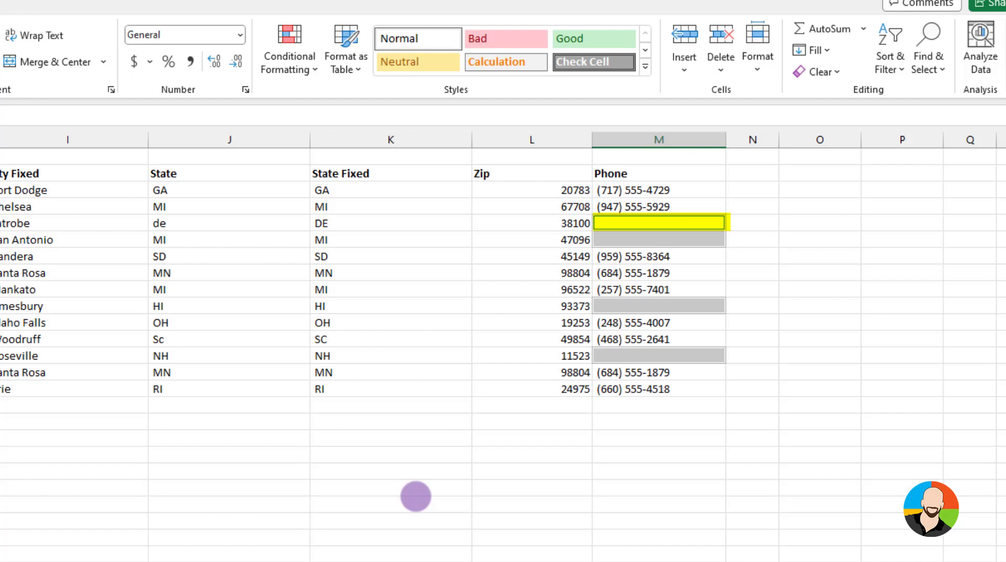
pyautogui.write('Not Provided')
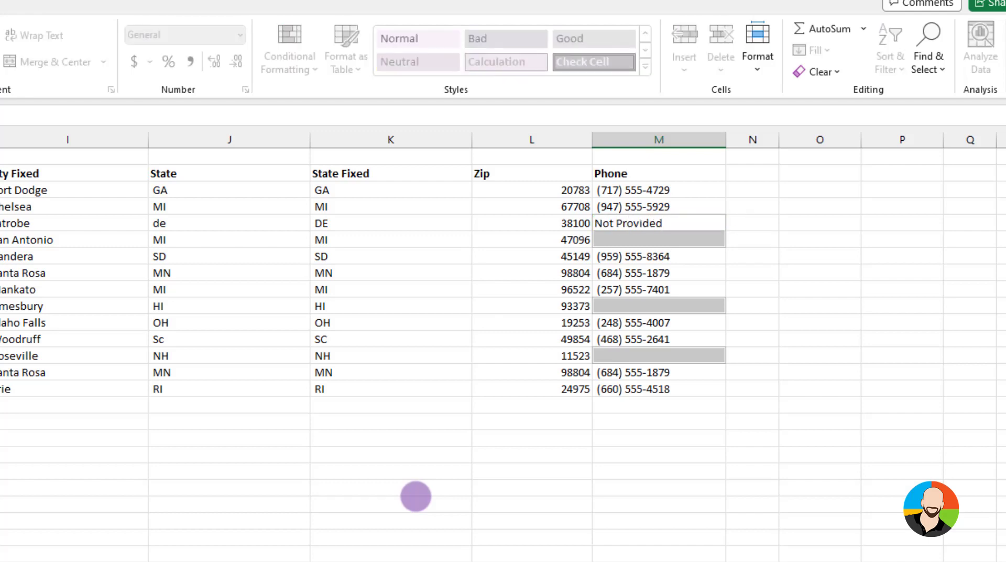
pyautogui.hotkey('ctrl', 'Return')
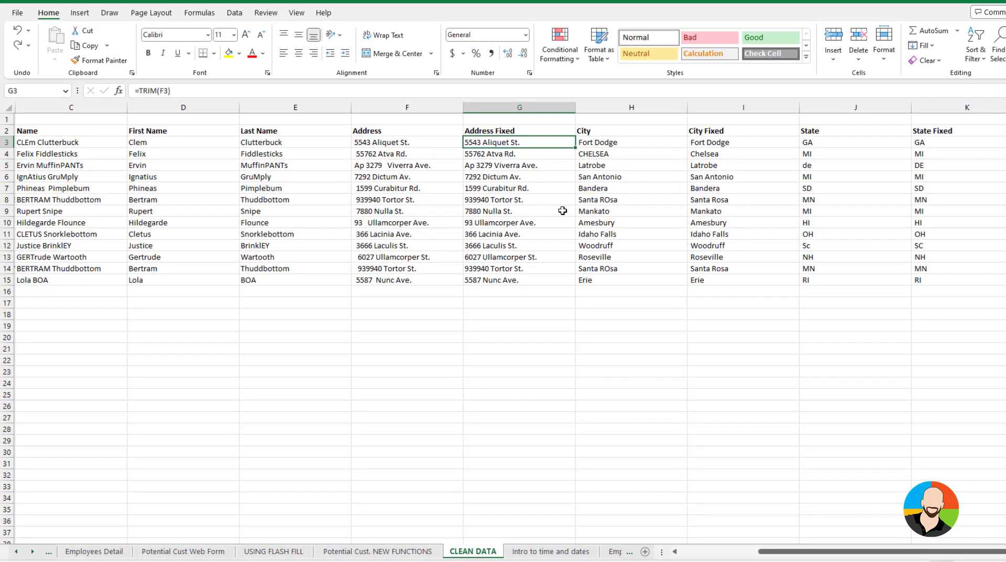
# Replace the TRIM formulas in the Address Fixed range G3:G15 with their values using Paste Special
pyautogui.moveTo(507, 142); pyautogui.dragTo(499, 278)
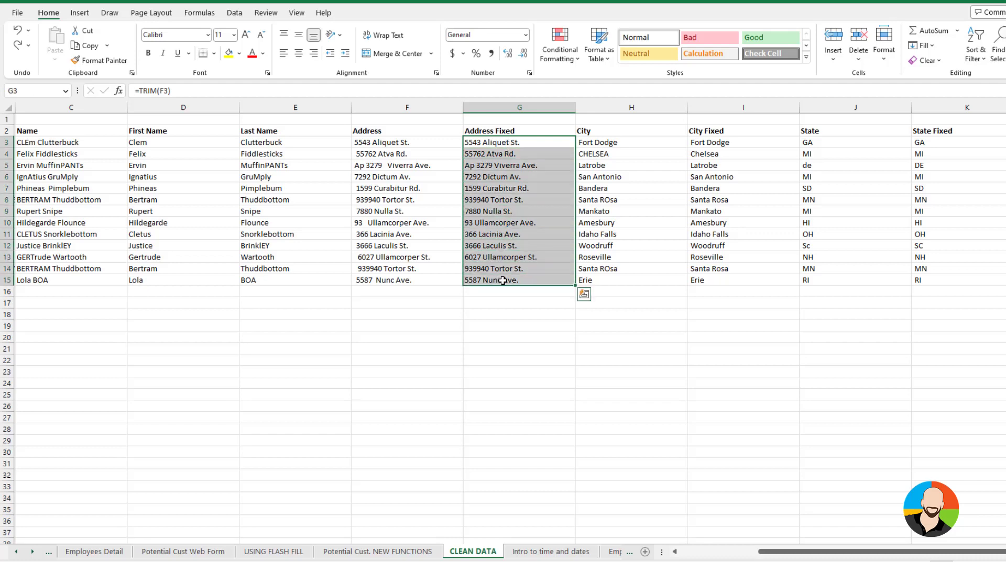
pyautogui.hotkey('ctrl', 'c')
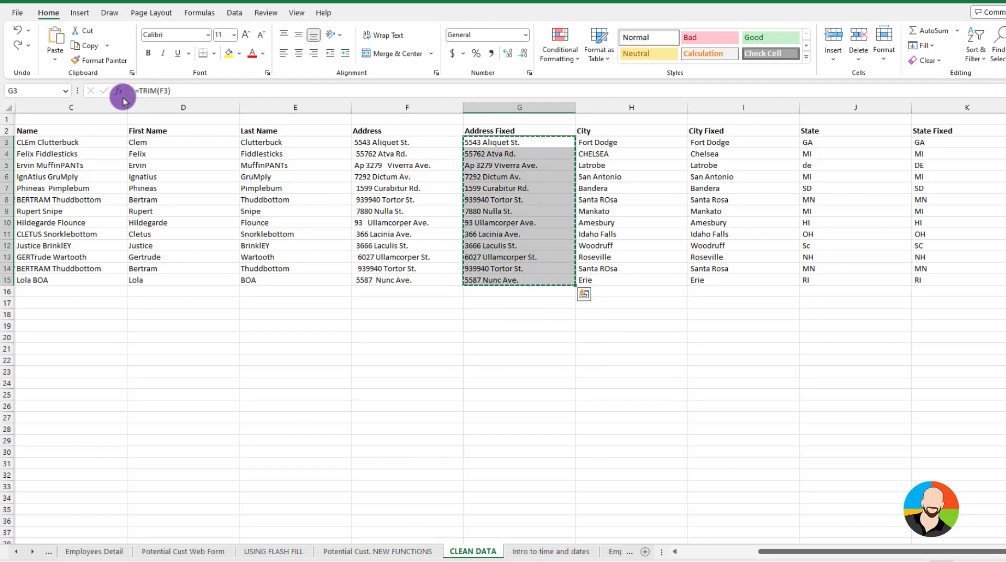
pyautogui.click(55, 59)
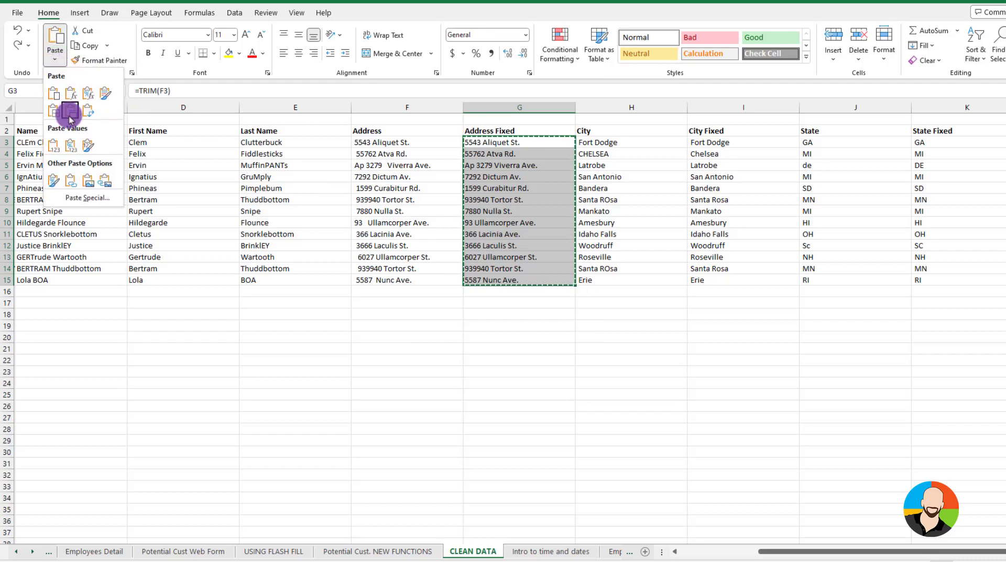
pyautogui.click(83, 197)
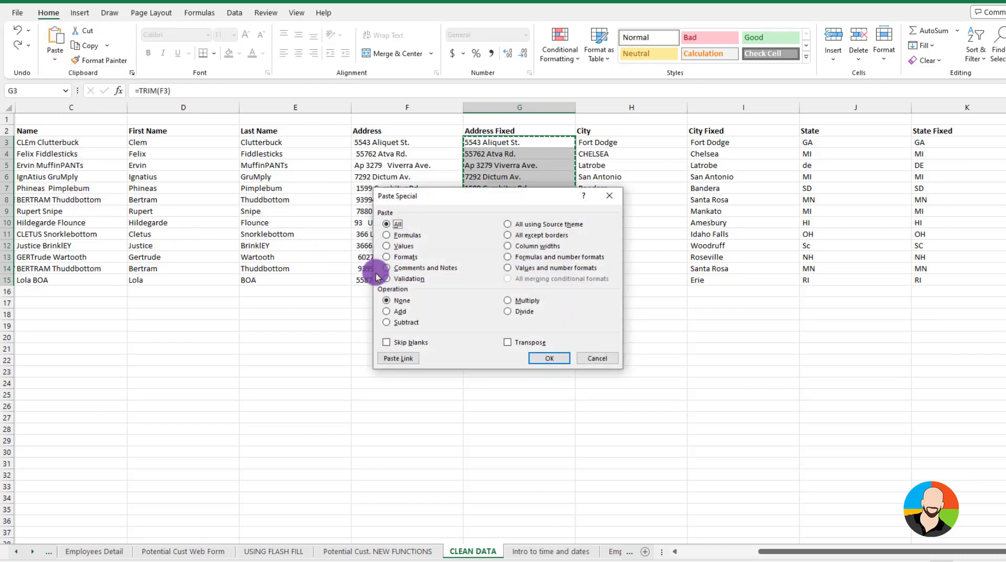
pyautogui.click(388, 247)
pyautogui.click(549, 358)
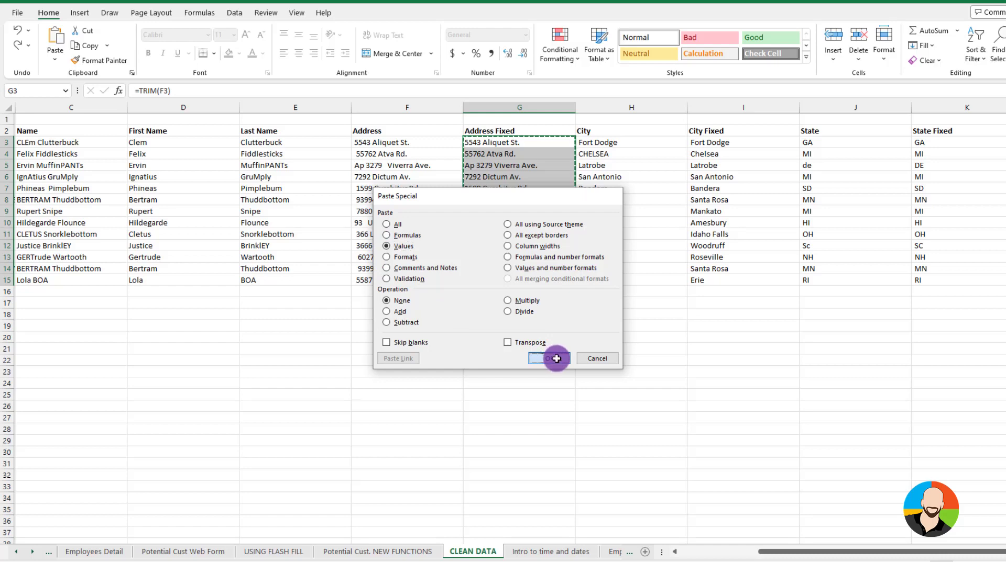
pyautogui.click(532, 176)
# Rename the Address Fixed header in G2 to Address
pyautogui.click(513, 131)
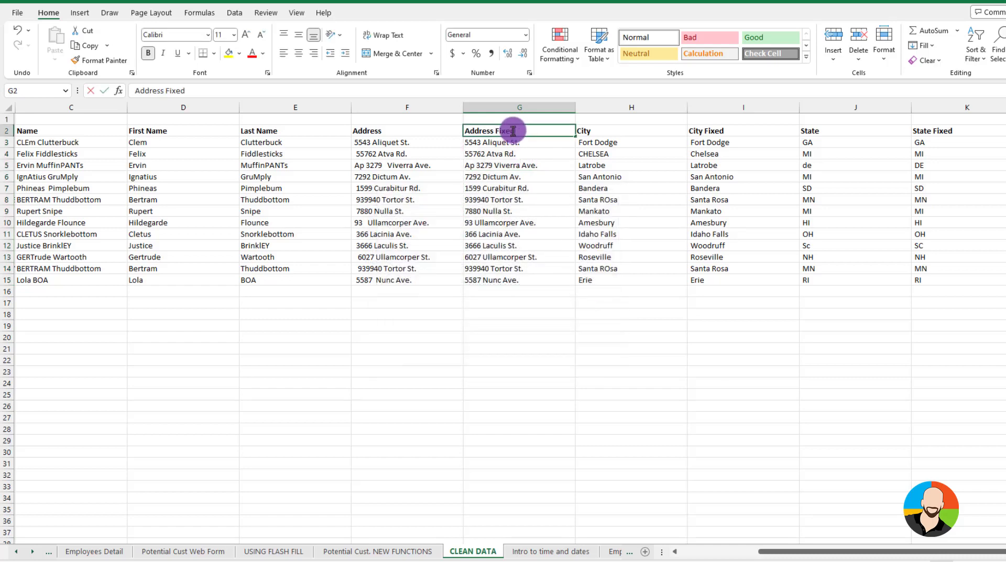
pyautogui.doubleClick(519, 130)
pyautogui.press('BackSpace')
pyautogui.press('BackSpace')
pyautogui.press('Return')
# Delete column F, which holds the original untrimmed addresses
pyautogui.click(405, 107)
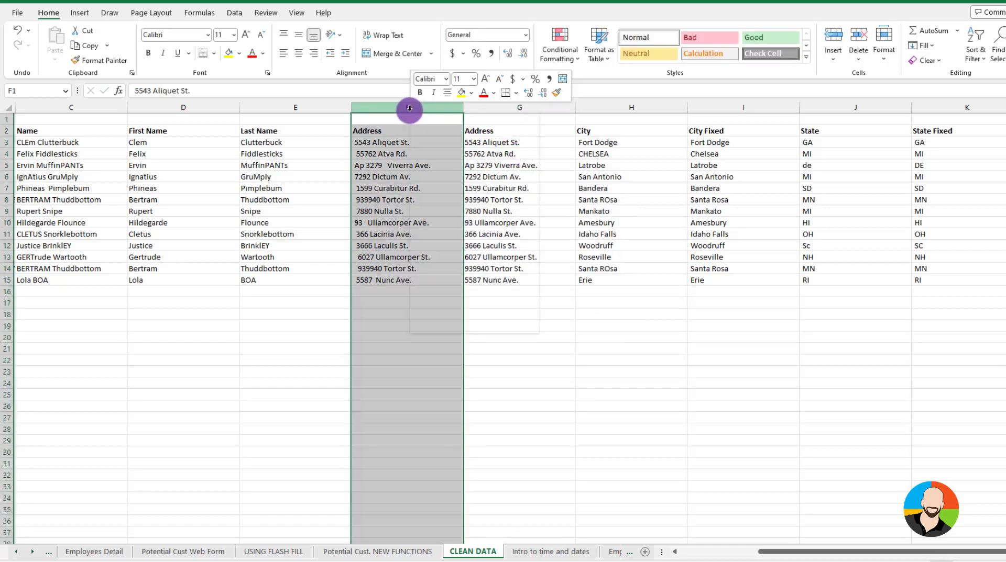
pyautogui.rightClick(407, 108)
pyautogui.click(447, 243)
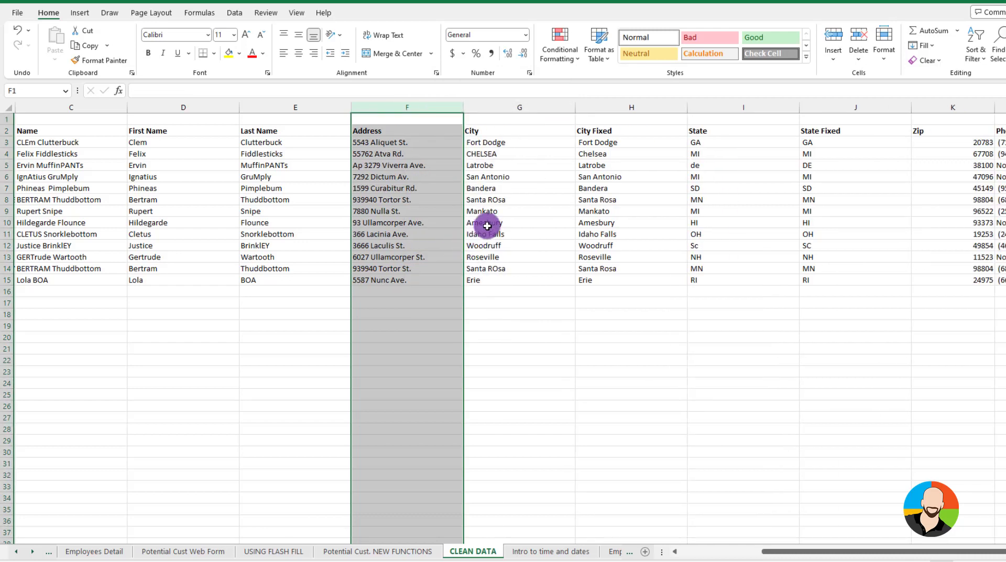
# Copy the City Fixed entries H3:H15 and paste them as values over the City column starting at G3
pyautogui.click(525, 146)
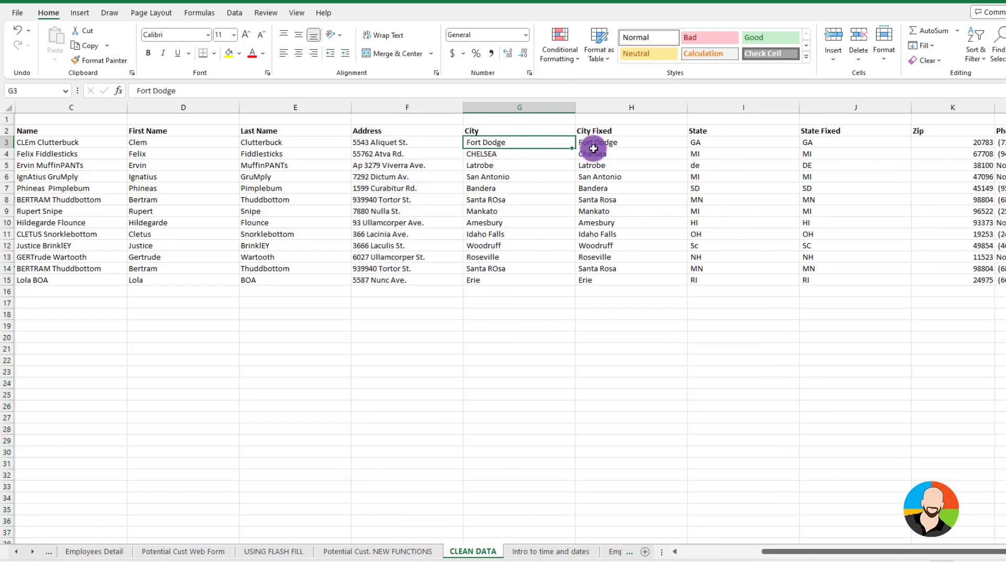
pyautogui.moveTo(603, 143); pyautogui.dragTo(610, 276)
pyautogui.hotkey('ctrl', 'c')
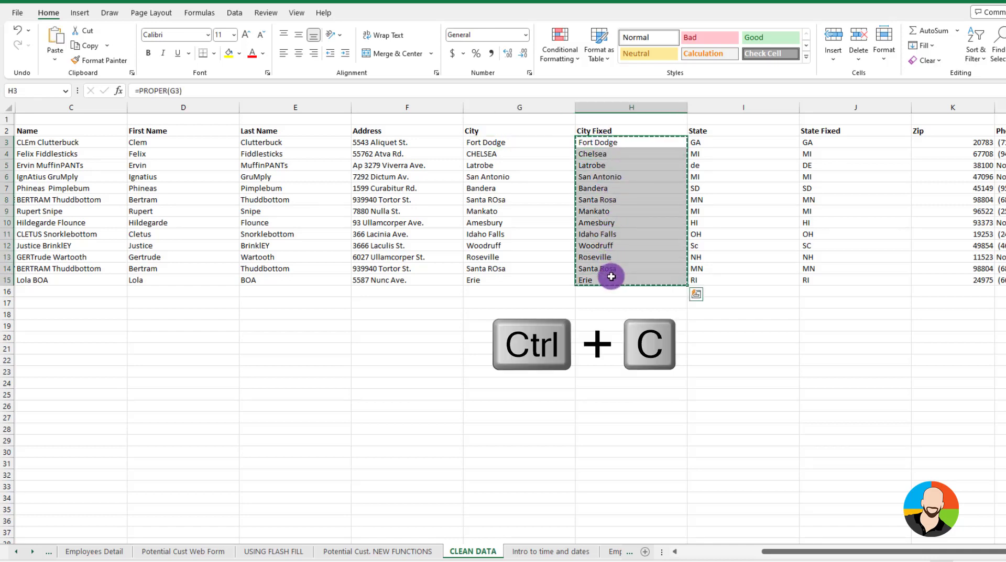
pyautogui.click(498, 142)
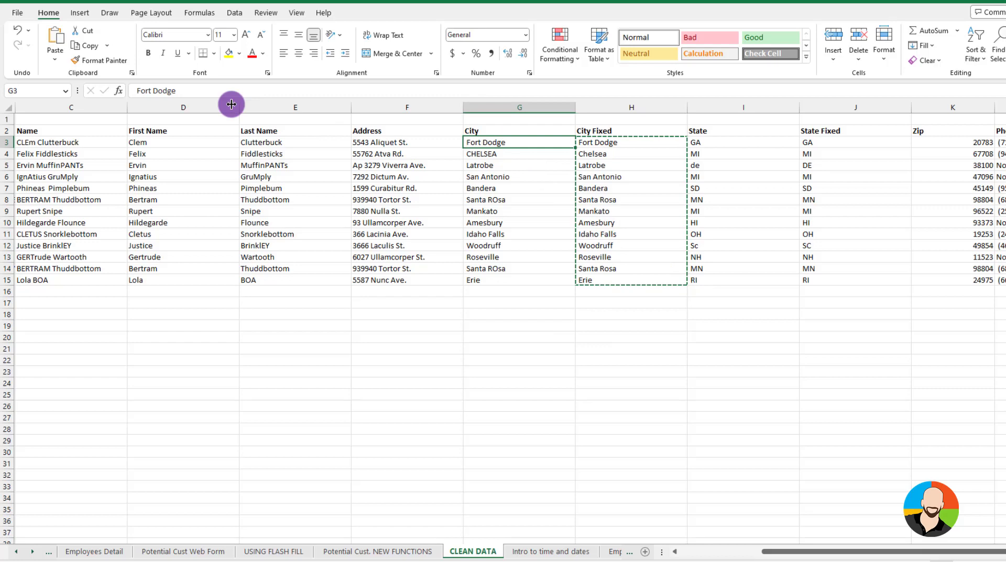
pyautogui.click(55, 58)
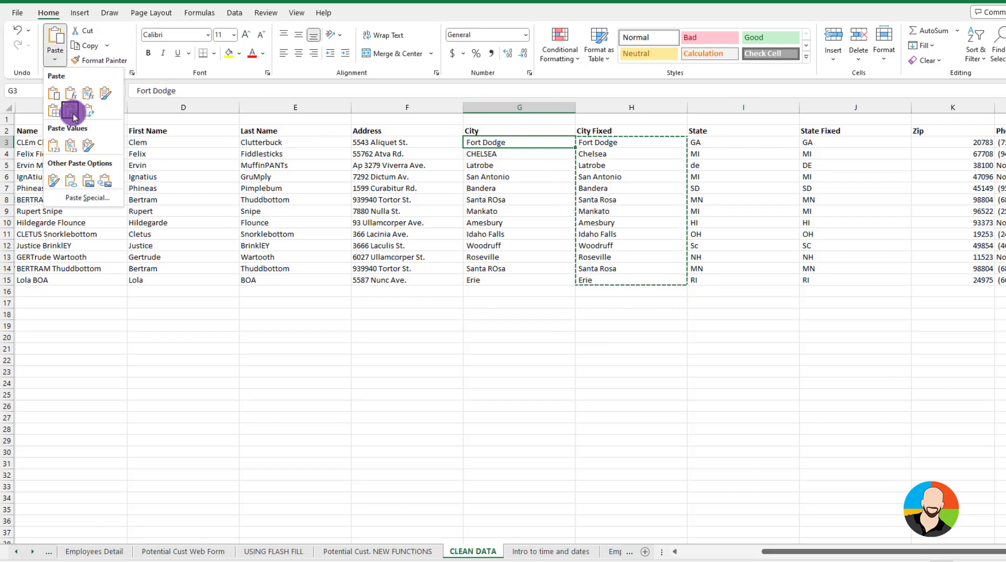
pyautogui.click(82, 201)
pyautogui.click(385, 248)
pyautogui.click(550, 358)
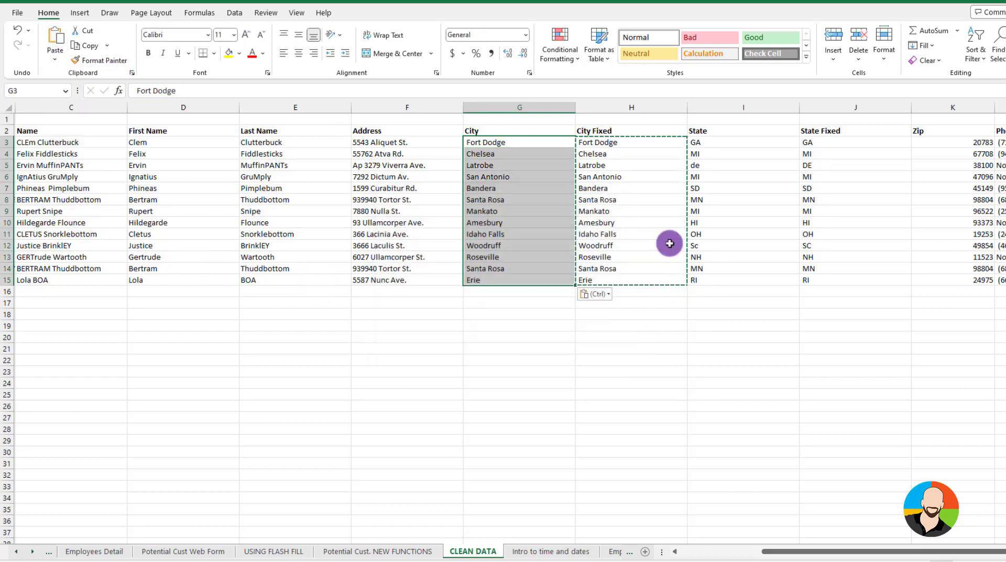
# Delete the City Fixed column H
pyautogui.click(644, 107)
pyautogui.rightClick(644, 107)
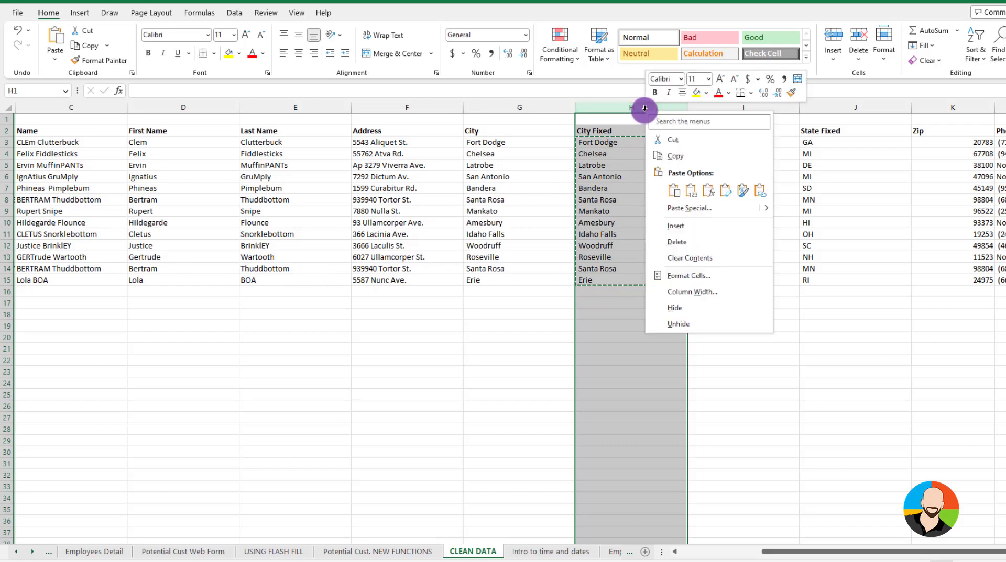
pyautogui.click(677, 242)
# Copy the State Fixed entries I3:I15 and paste them as values over the State column starting at H3
pyautogui.moveTo(721, 143); pyautogui.dragTo(716, 277)
pyautogui.hotkey('ctrl', 'c')
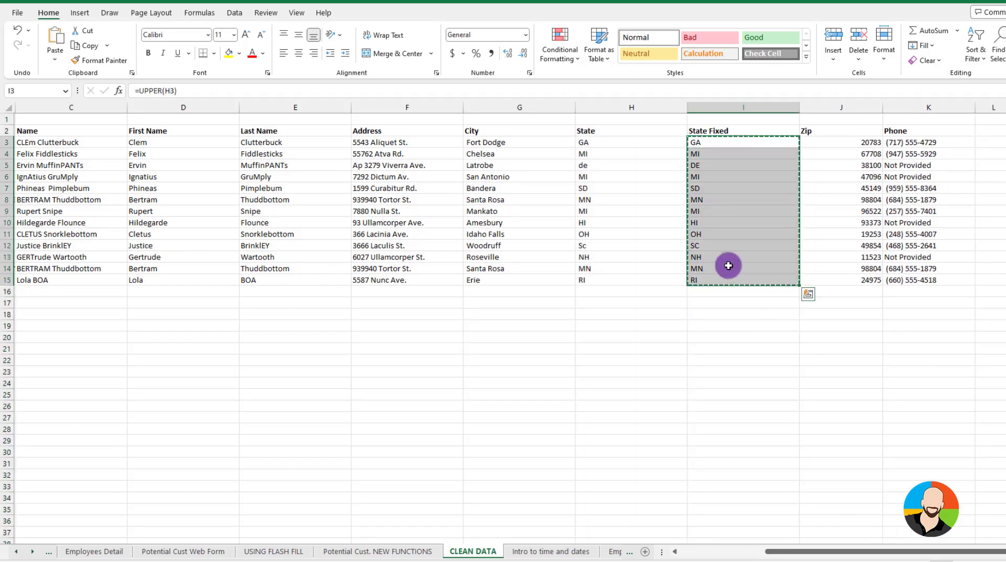
pyautogui.click(603, 142)
pyautogui.click(55, 56)
pyautogui.click(82, 201)
pyautogui.click(387, 246)
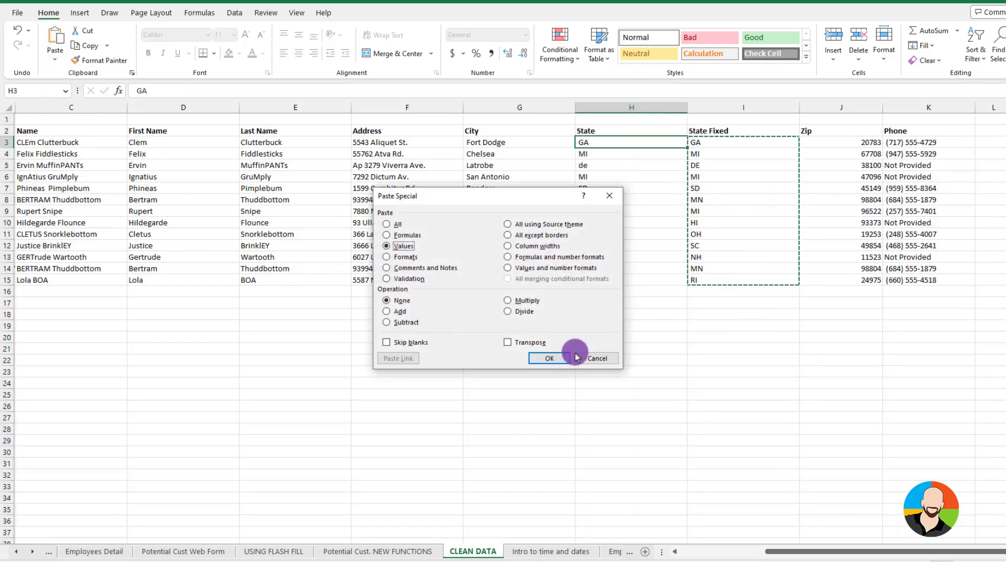
pyautogui.click(568, 358)
# Delete the State Fixed column I and deselect it
pyautogui.click(737, 107)
pyautogui.rightClick(737, 107)
pyautogui.click(833, 191)
pyautogui.click(681, 305)
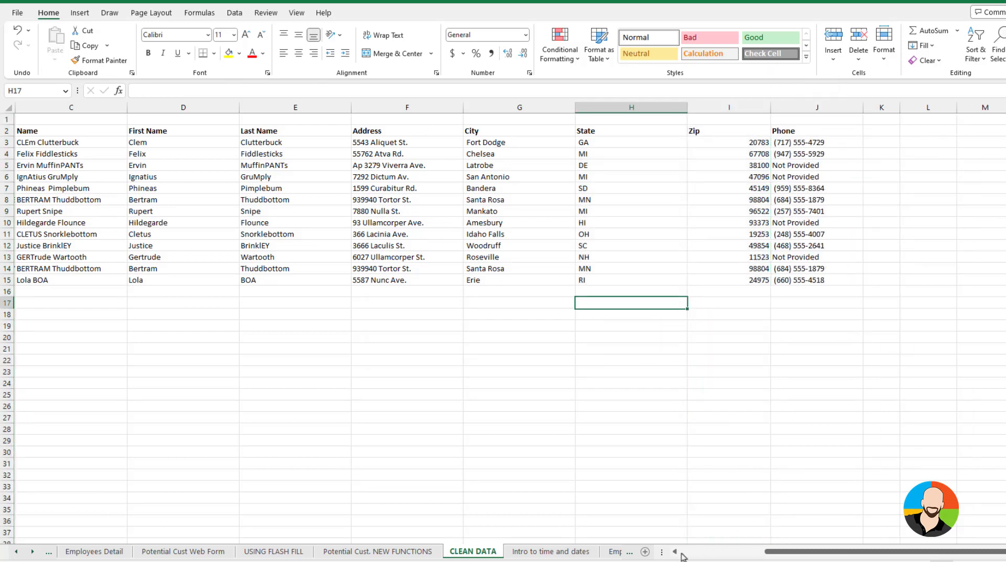